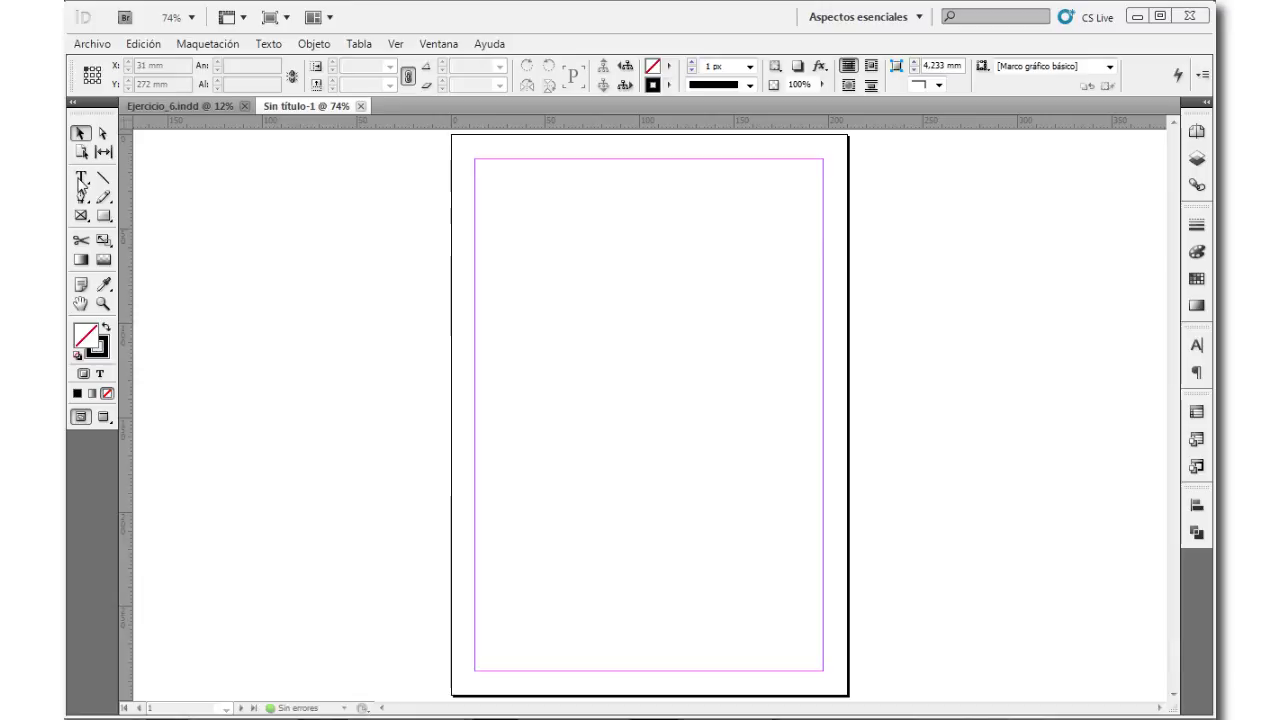
Step: Draw a text frame about 85.5 × 76.5 mm in the upper-left area inside the page margins
click(81, 179)
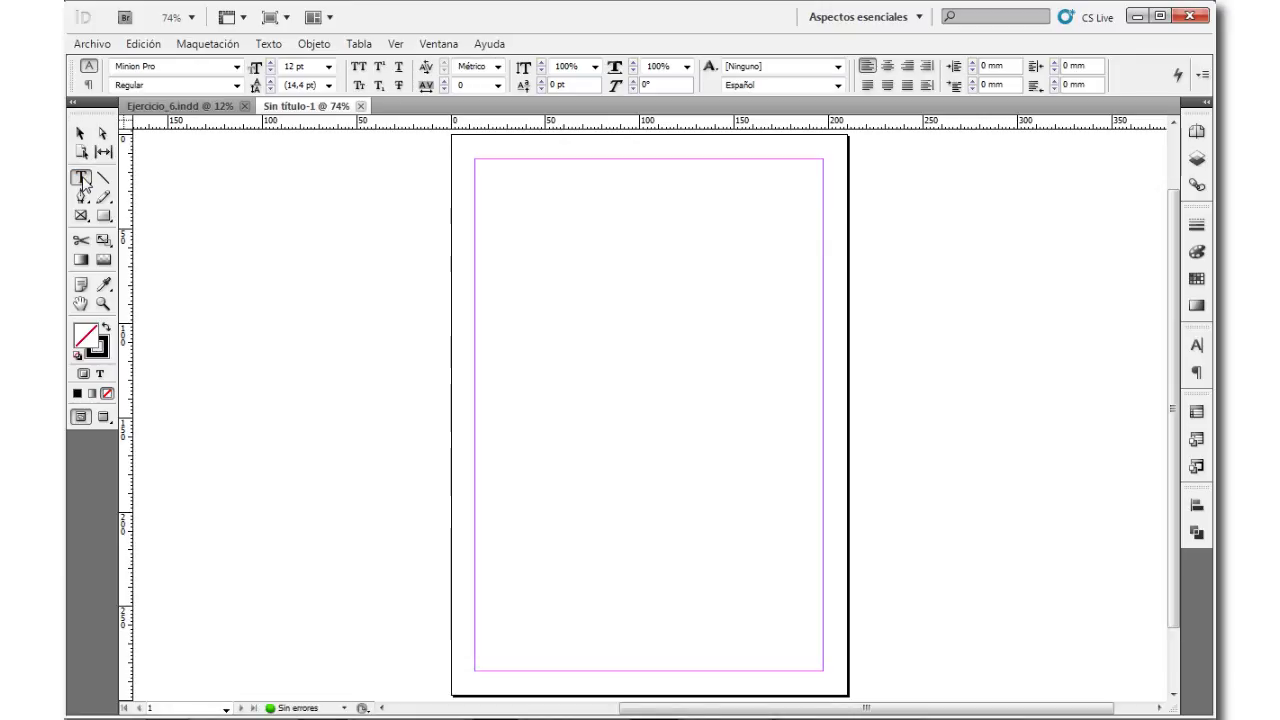
click(81, 178)
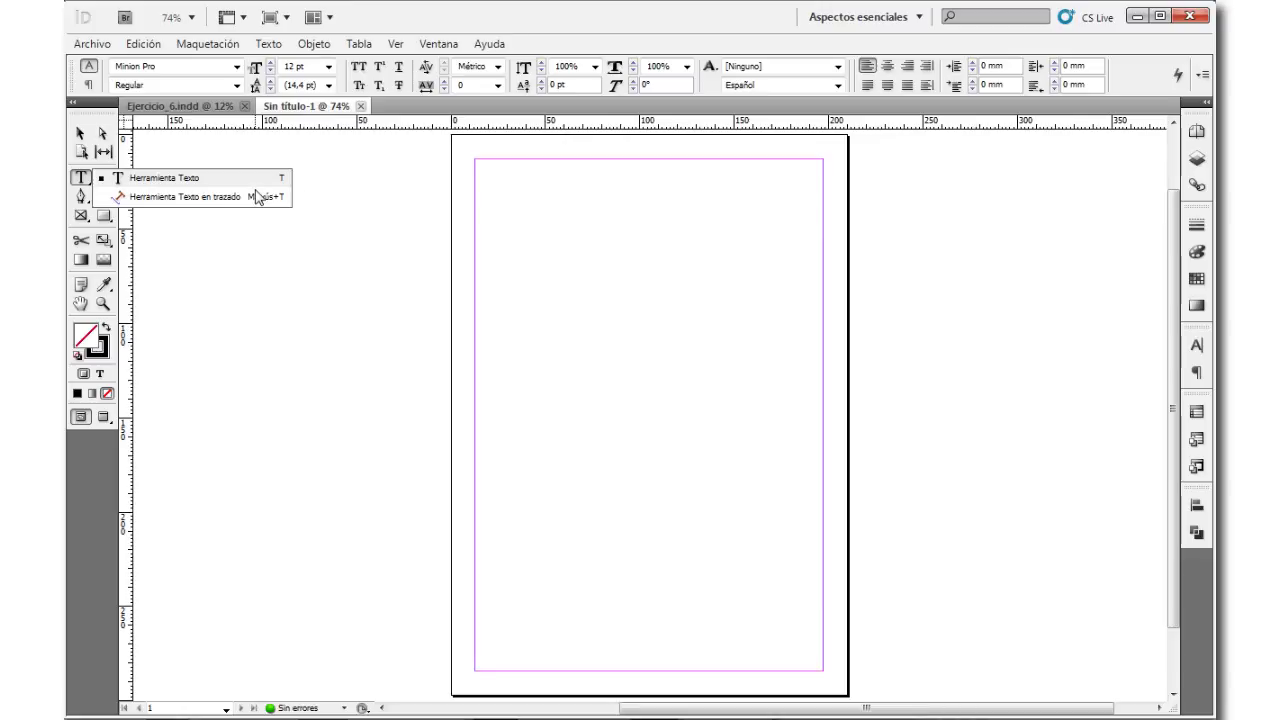
click(256, 185)
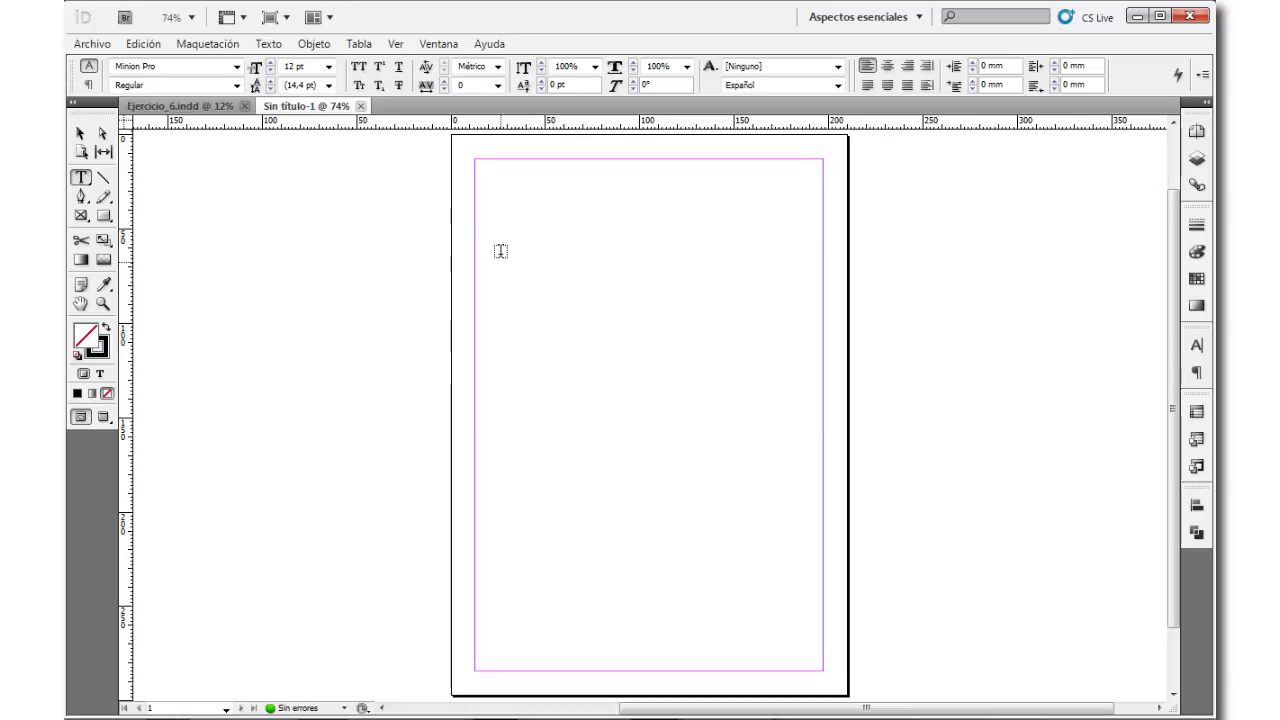
drag(501, 222, 662, 366)
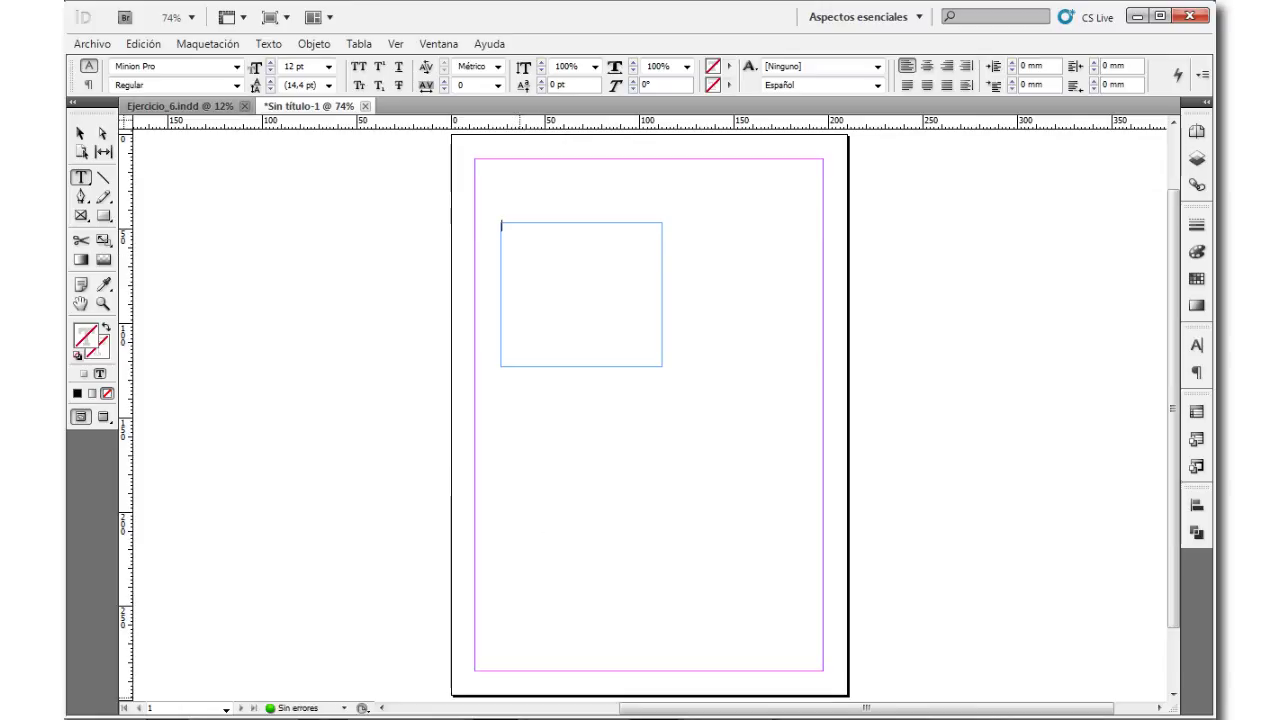
Step: Copy the passage from "En la primera página hay escrito" to "La mía. Y la de mi enemigo: Q." in Word and paste it into the text frame
key(alt+Tab)
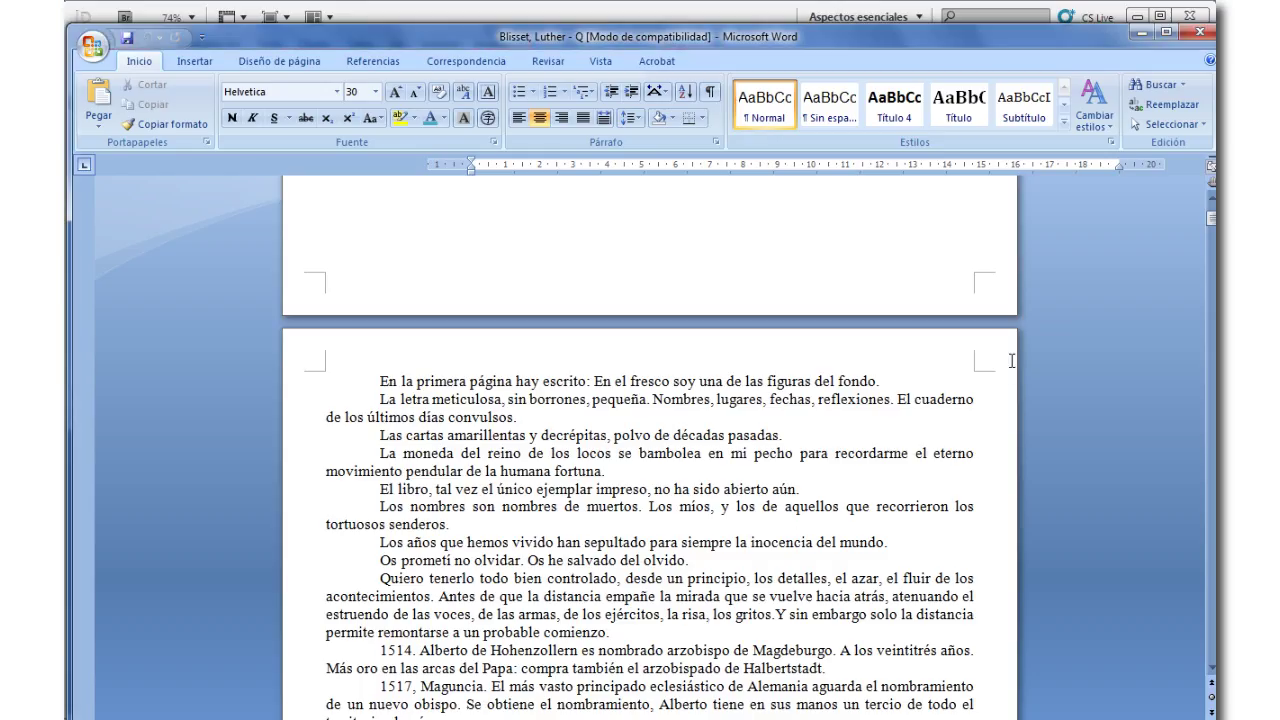
scroll(1010, 367, down, 2)
drag(380, 288, 935, 533)
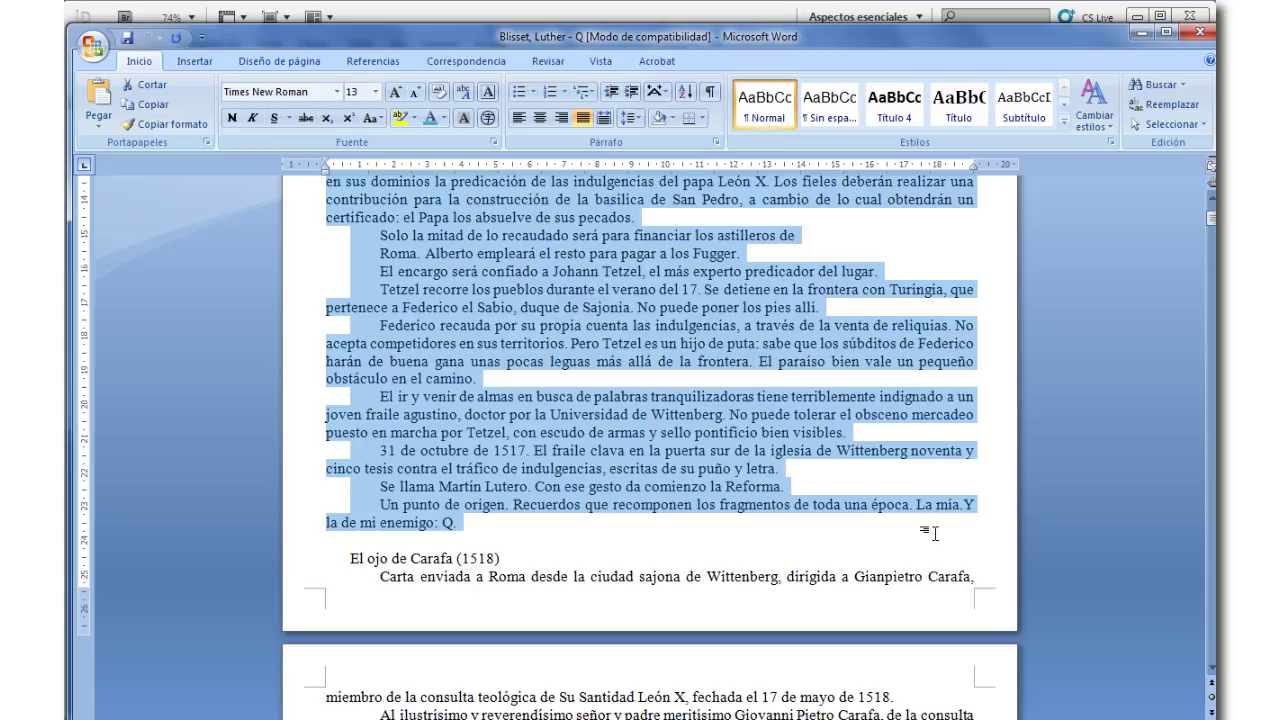
click(1141, 31)
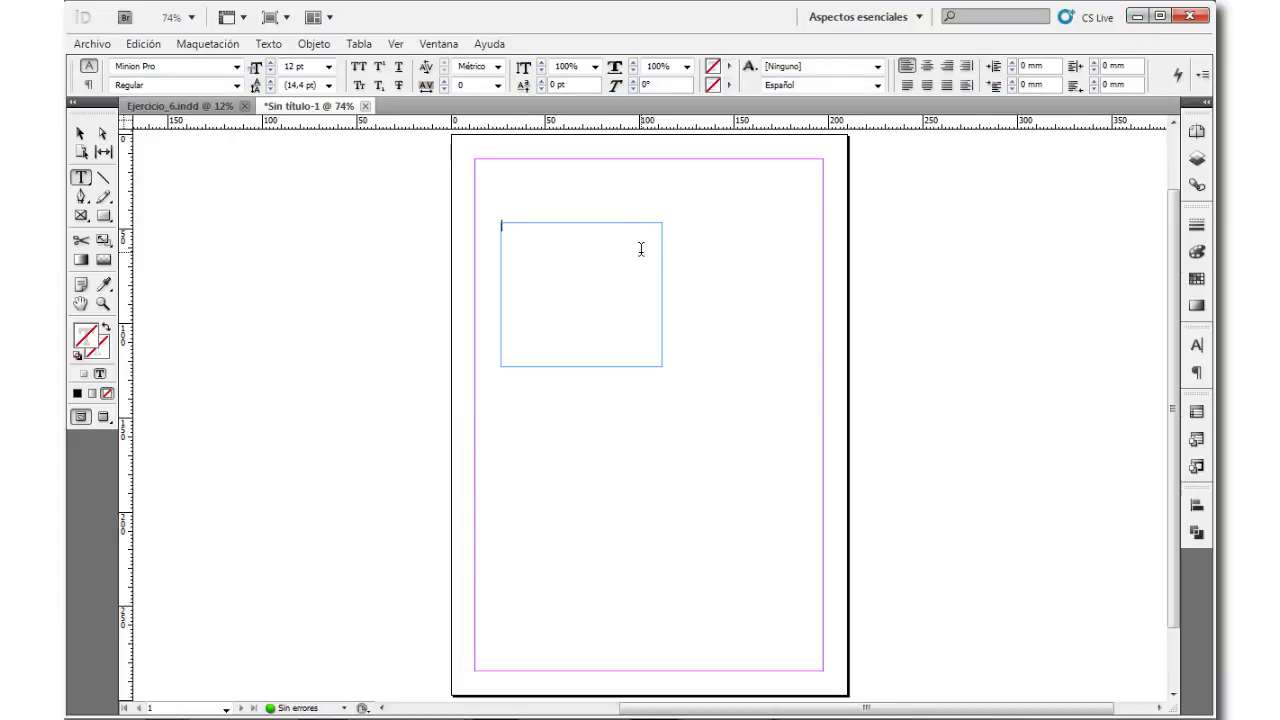
click(642, 257)
key(ctrl+v)
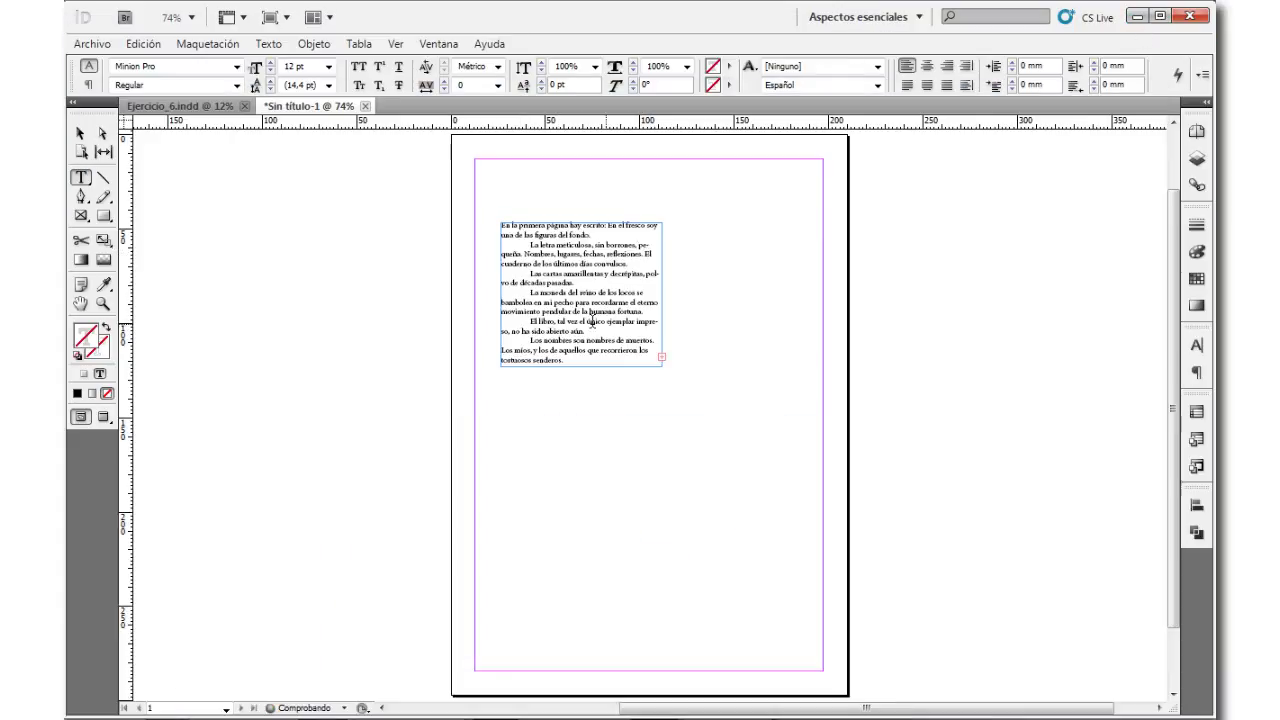
Step: Check the text frame's preflight error by expanding the TEXTO category in the preflight details
click(103, 303)
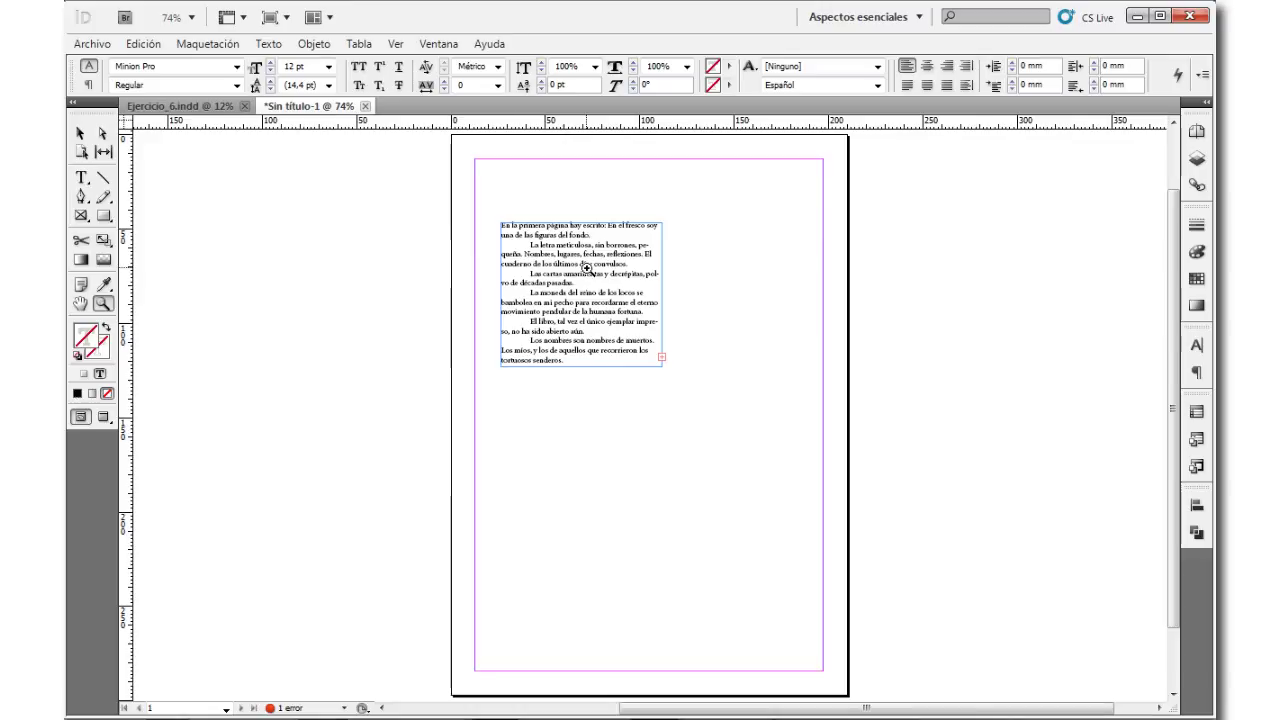
click(591, 272)
click(634, 369)
click(740, 460)
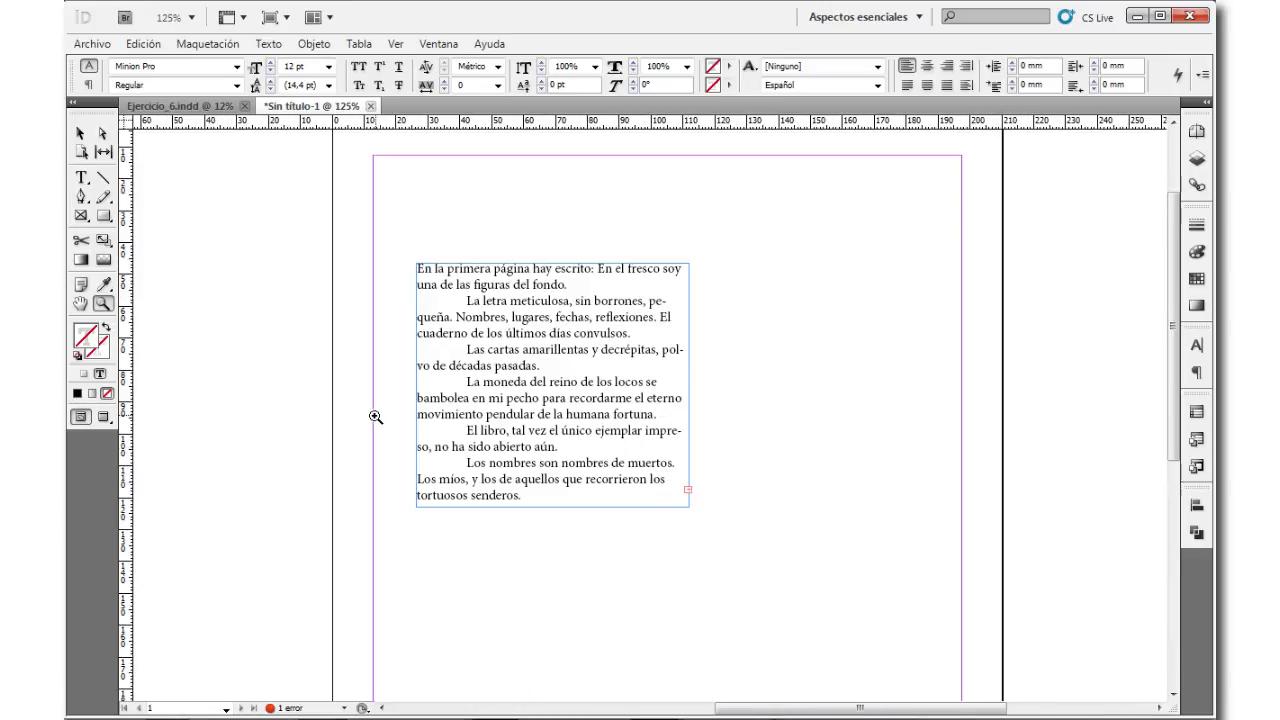
click(80, 132)
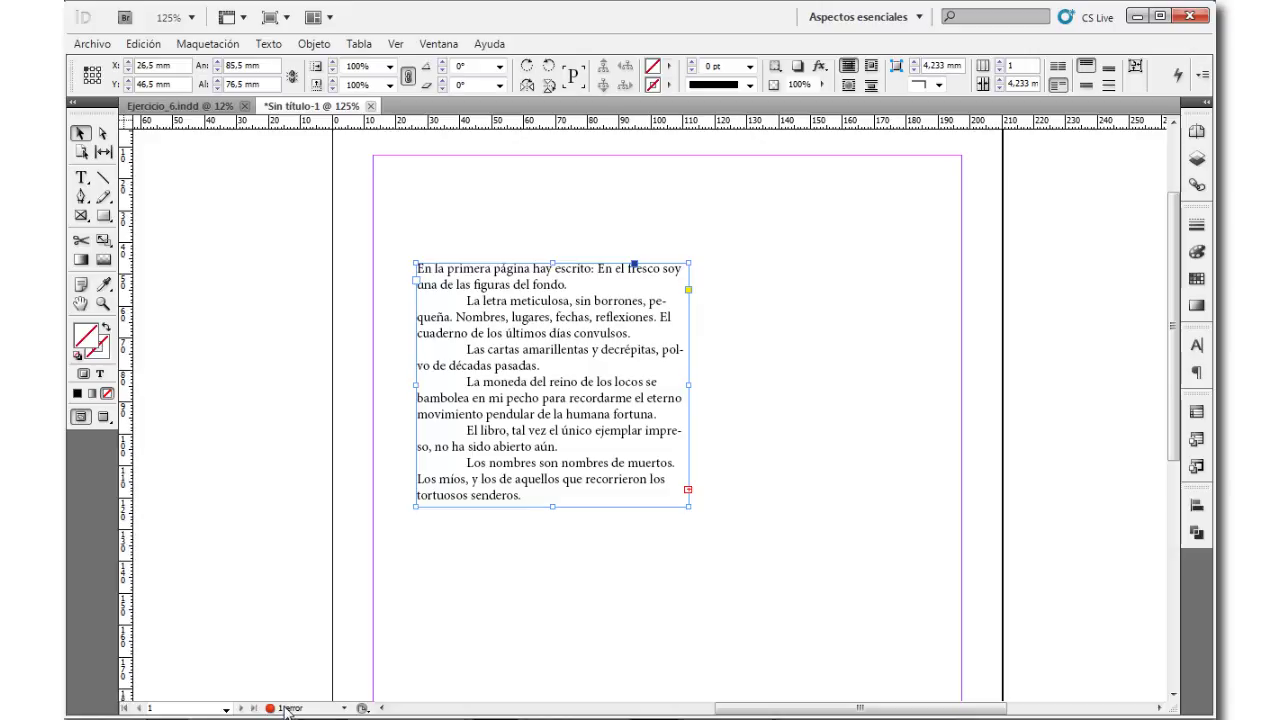
double_click(288, 708)
drag(819, 383, 948, 317)
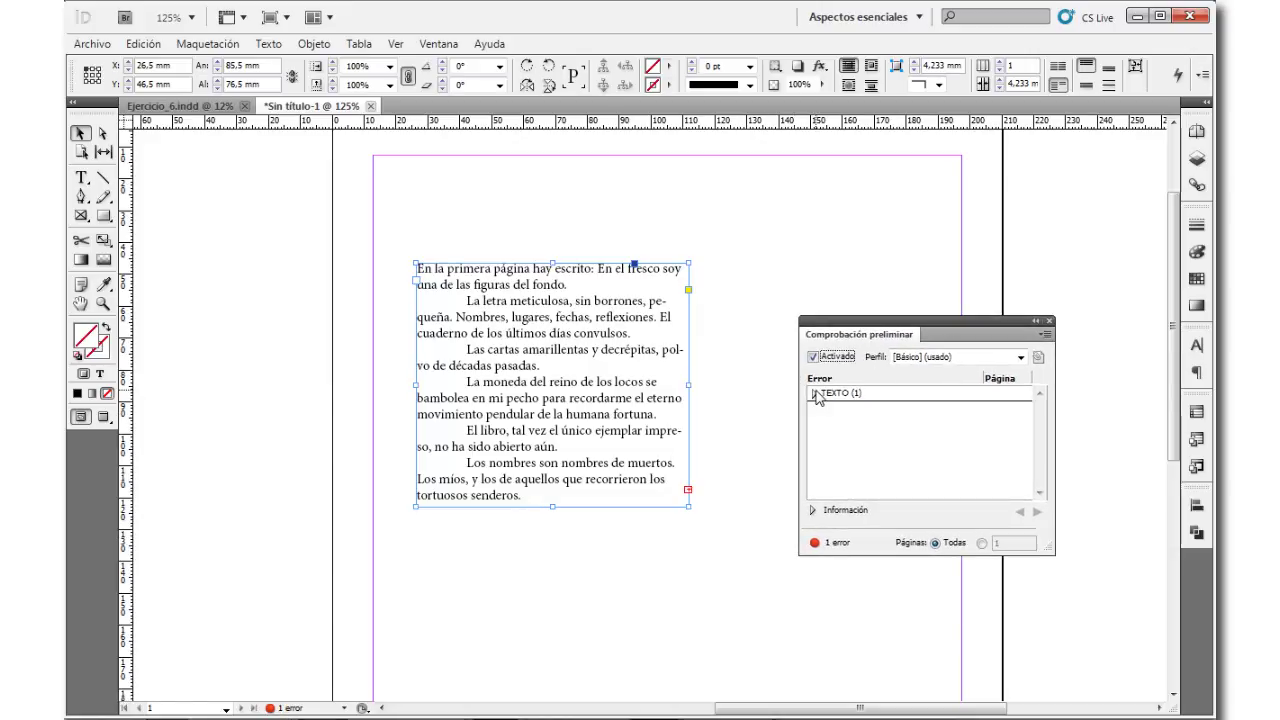
click(813, 394)
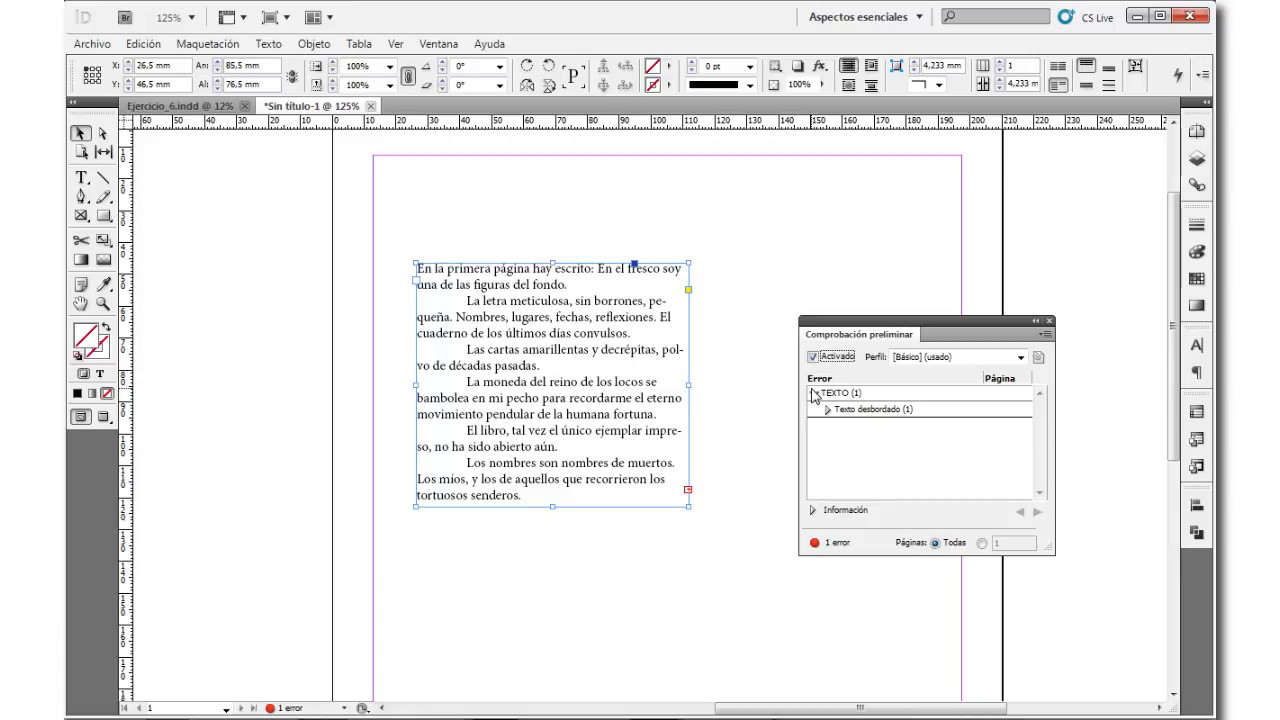
click(1049, 321)
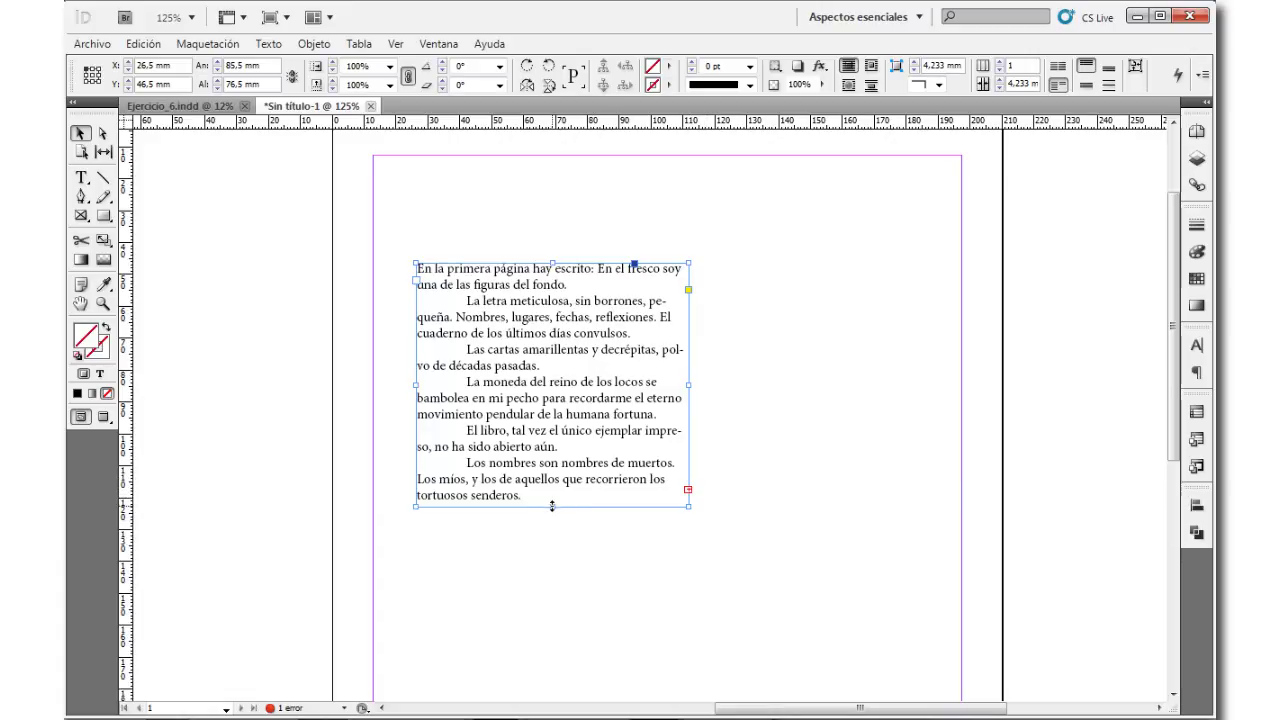
Step: Extend the text frame to about 108.5 mm high and flow its overset text into a new threaded frame
mouse_move(552, 505)
mouse_down()
mouse_move(569, 686)
mouse_move(577, 557)
mouse_move(591, 672)
mouse_move(590, 608)
mouse_up()
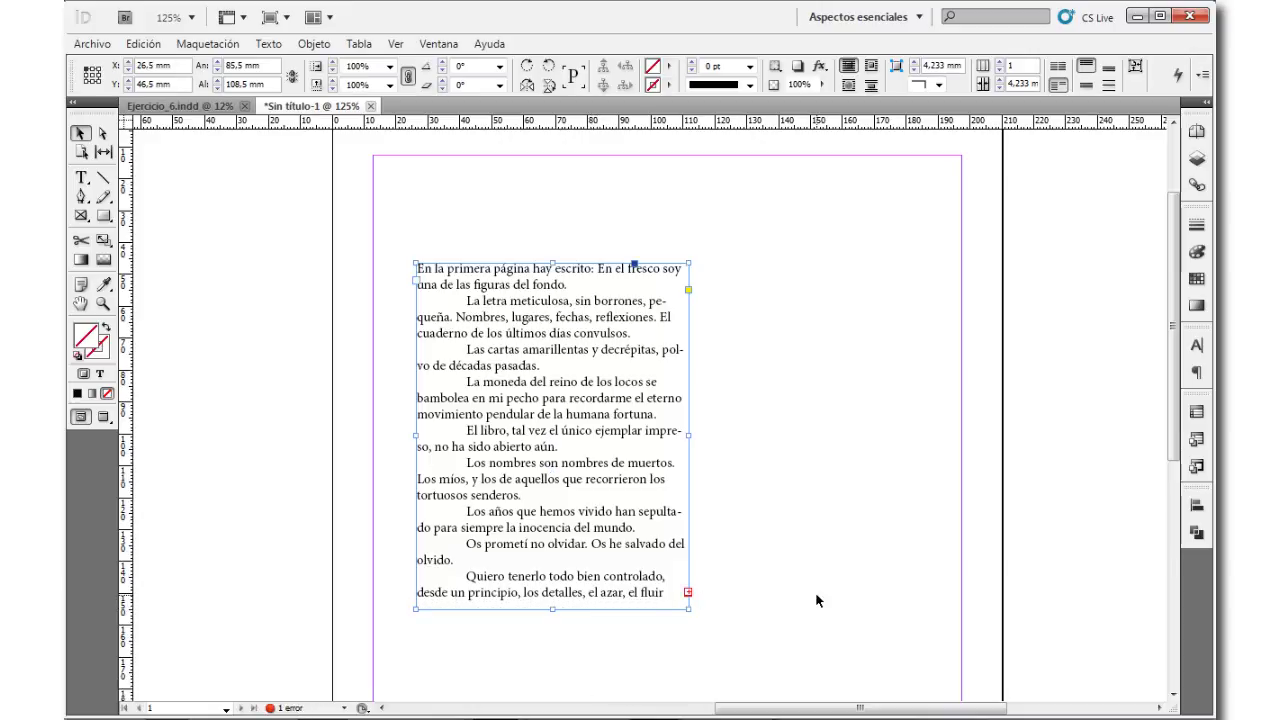
click(688, 593)
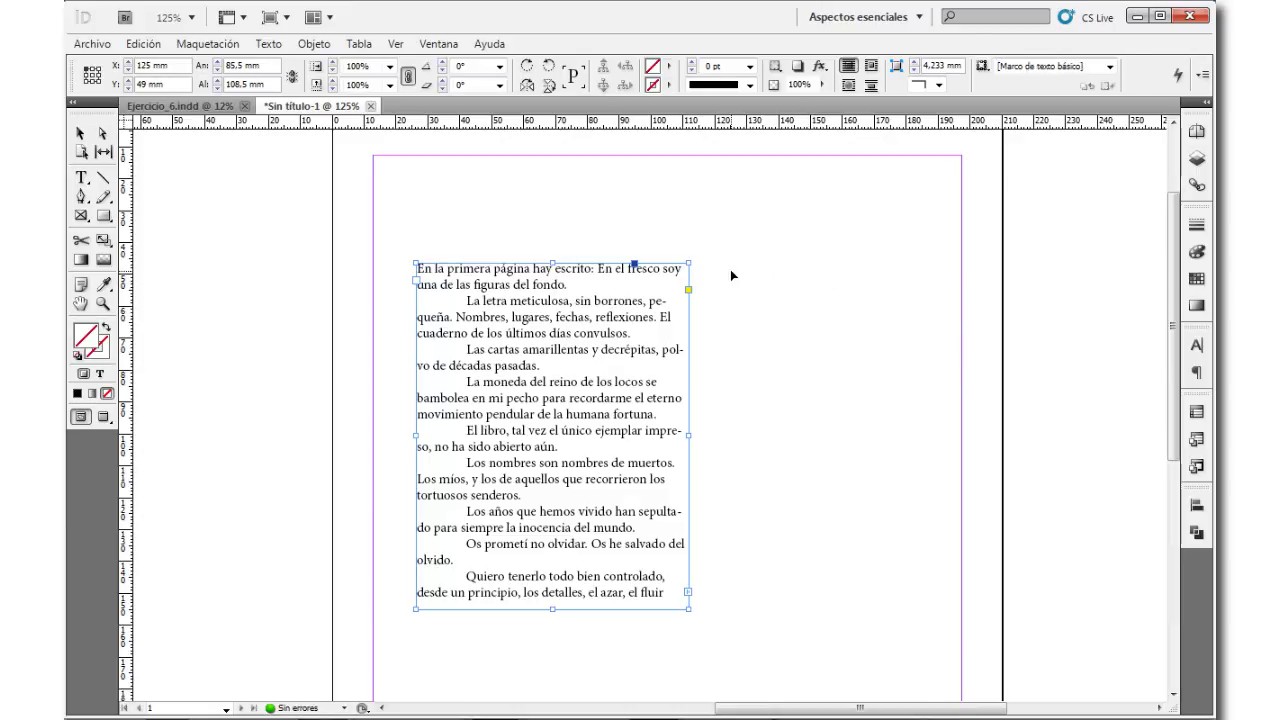
click(731, 272)
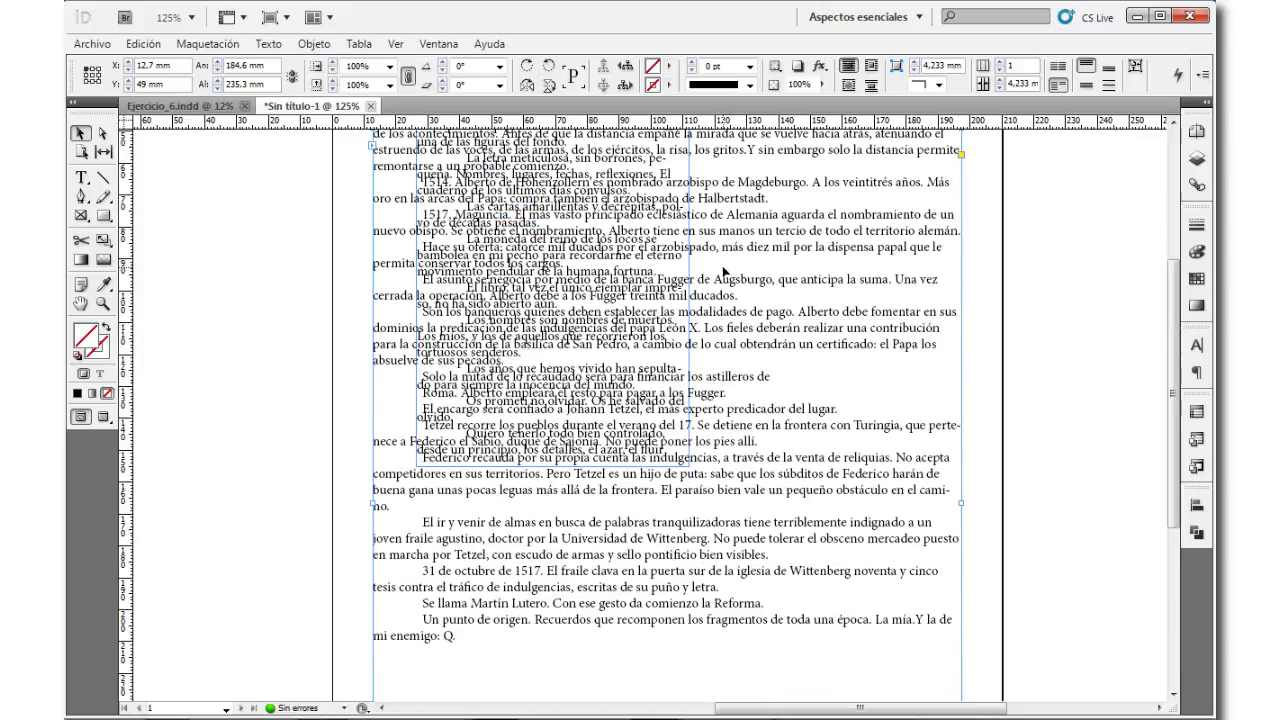
Step: Narrow the threaded frame to about 81.6 mm beside the first one and align their top edges at Y 46.5 mm
scroll(715, 270, up, 1)
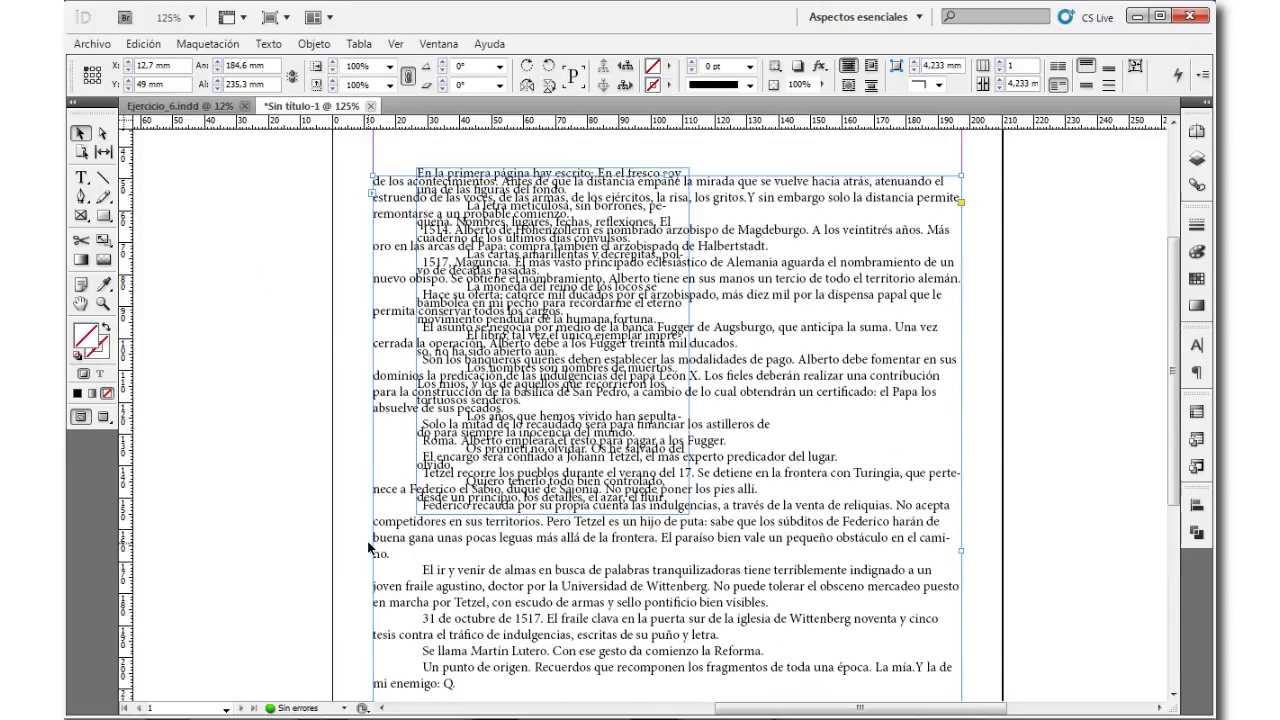
drag(371, 549, 699, 521)
scroll(680, 447, down, 8)
scroll(680, 447, up, 11)
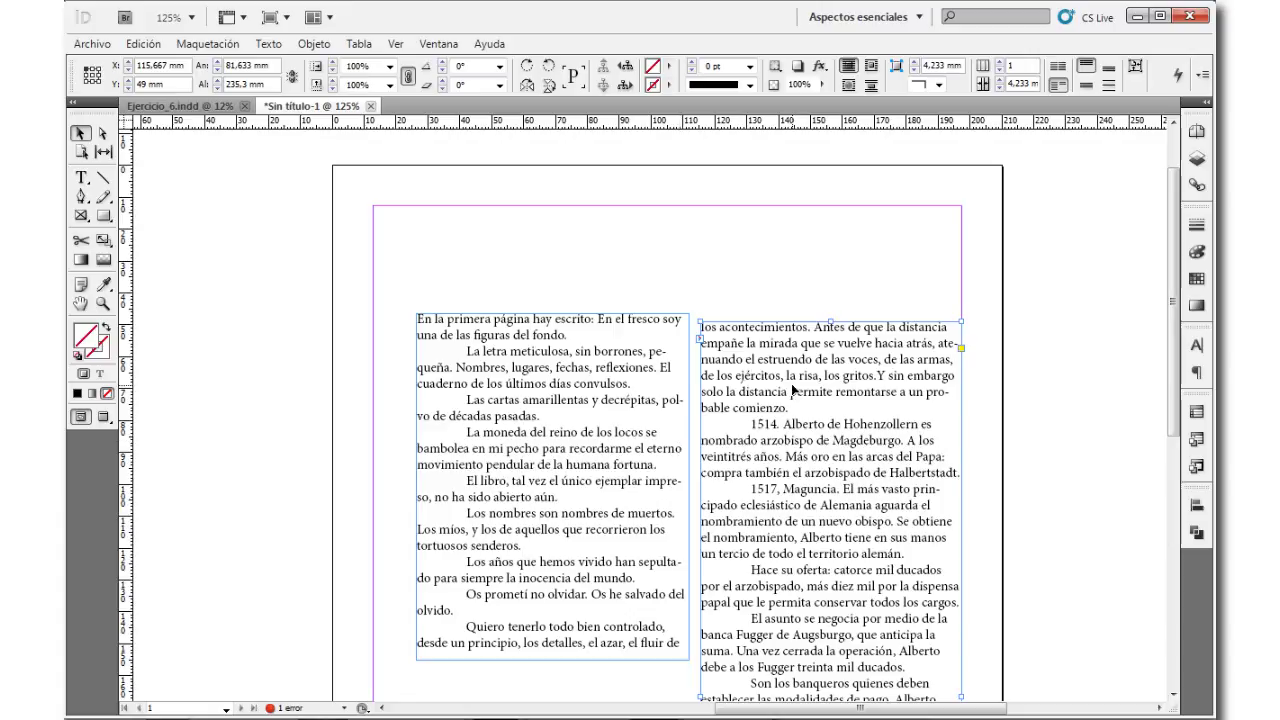
drag(792, 390, 792, 382)
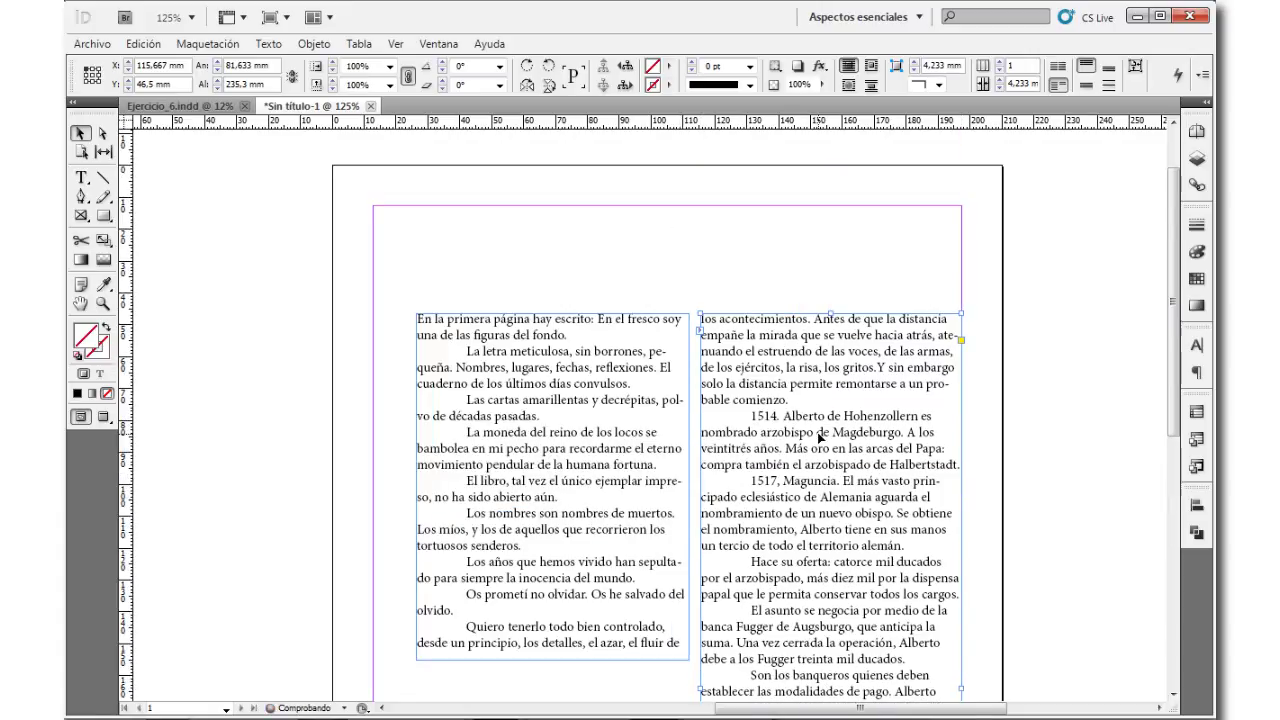
Step: Shorten the second text frame to 108.5 mm high, level with the first frame's bottom edge
scroll(773, 415, down, 10)
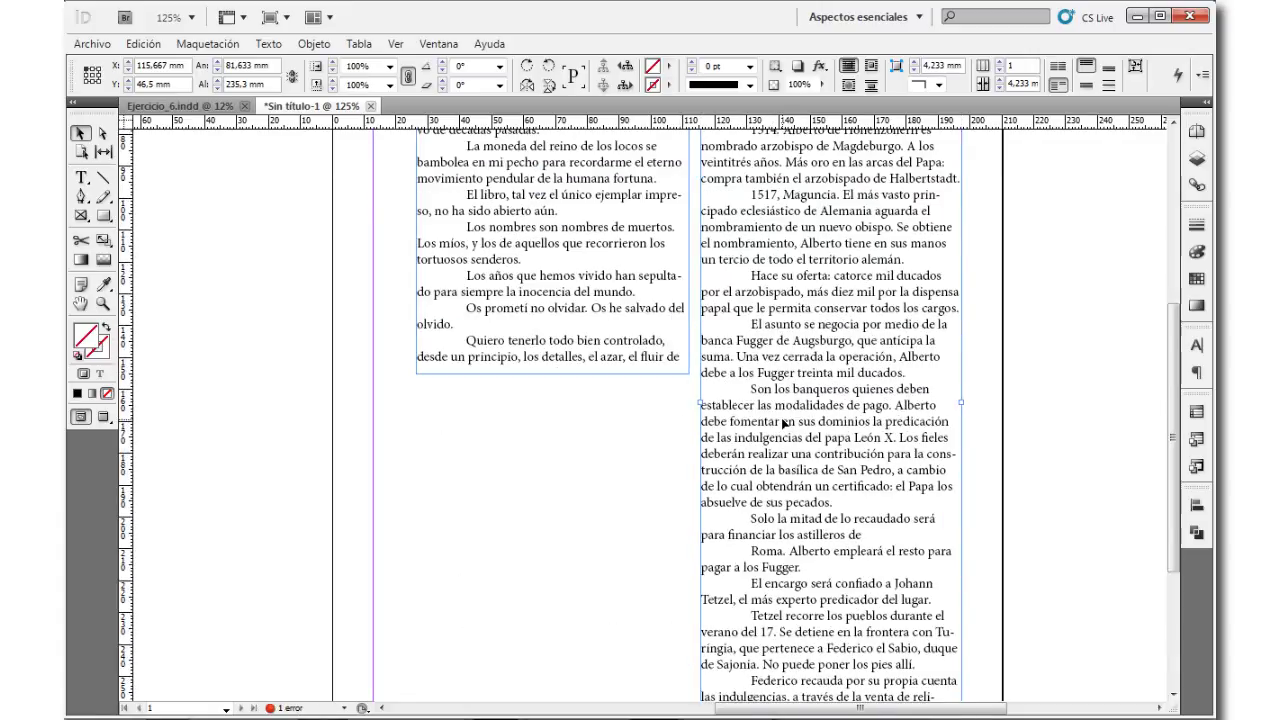
drag(827, 586, 827, 182)
scroll(742, 357, up, 5)
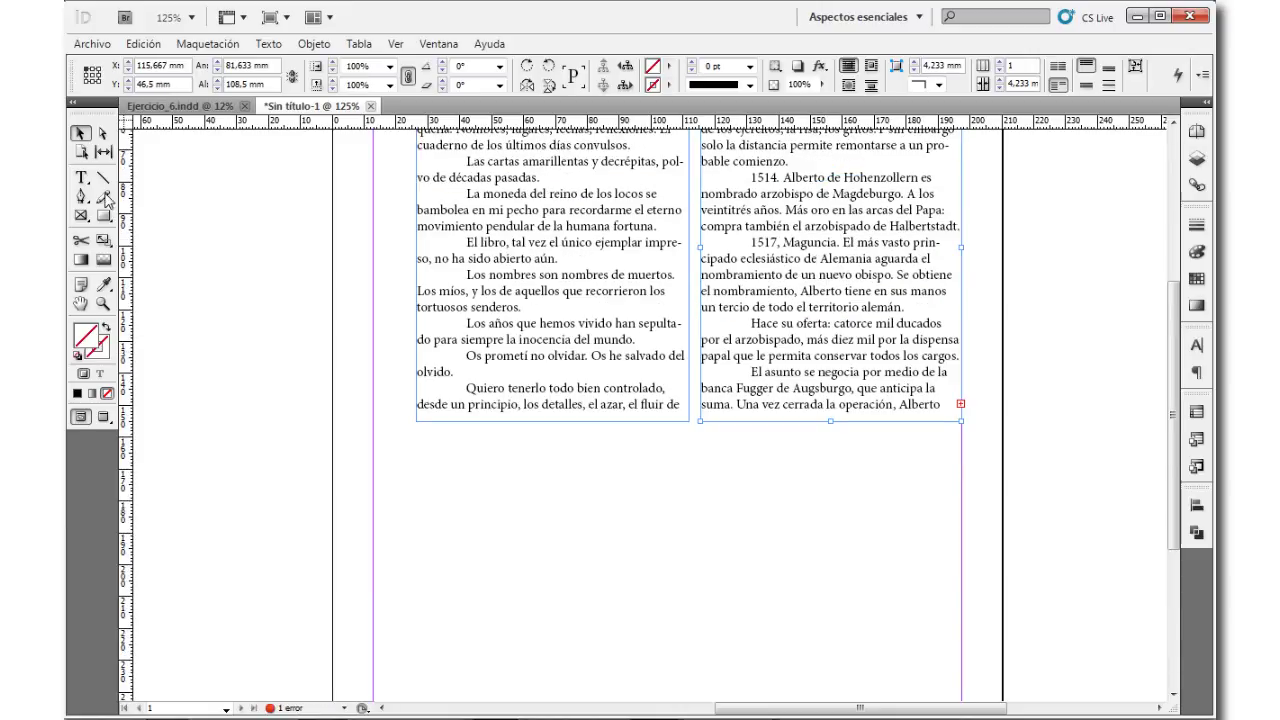
Step: Draw a text frame about 171 × 122 mm below both columns and thread the second frame's overset text into it
click(81, 177)
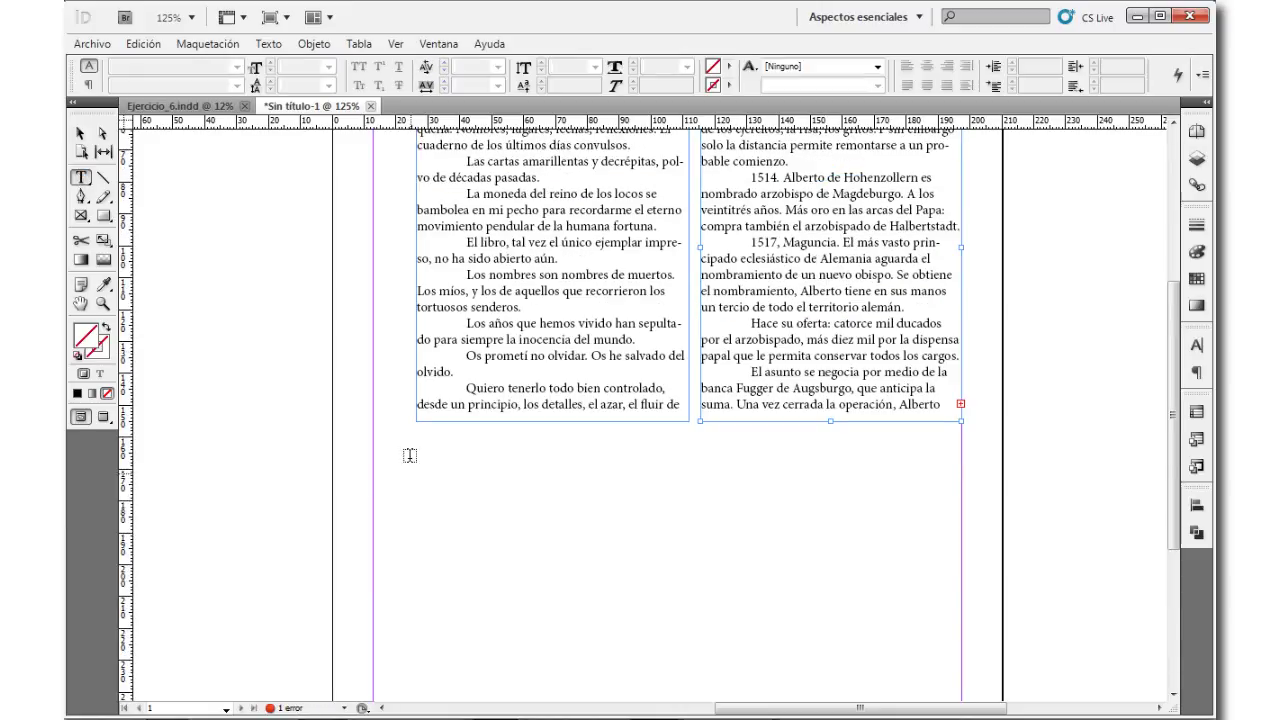
drag(416, 440, 963, 611)
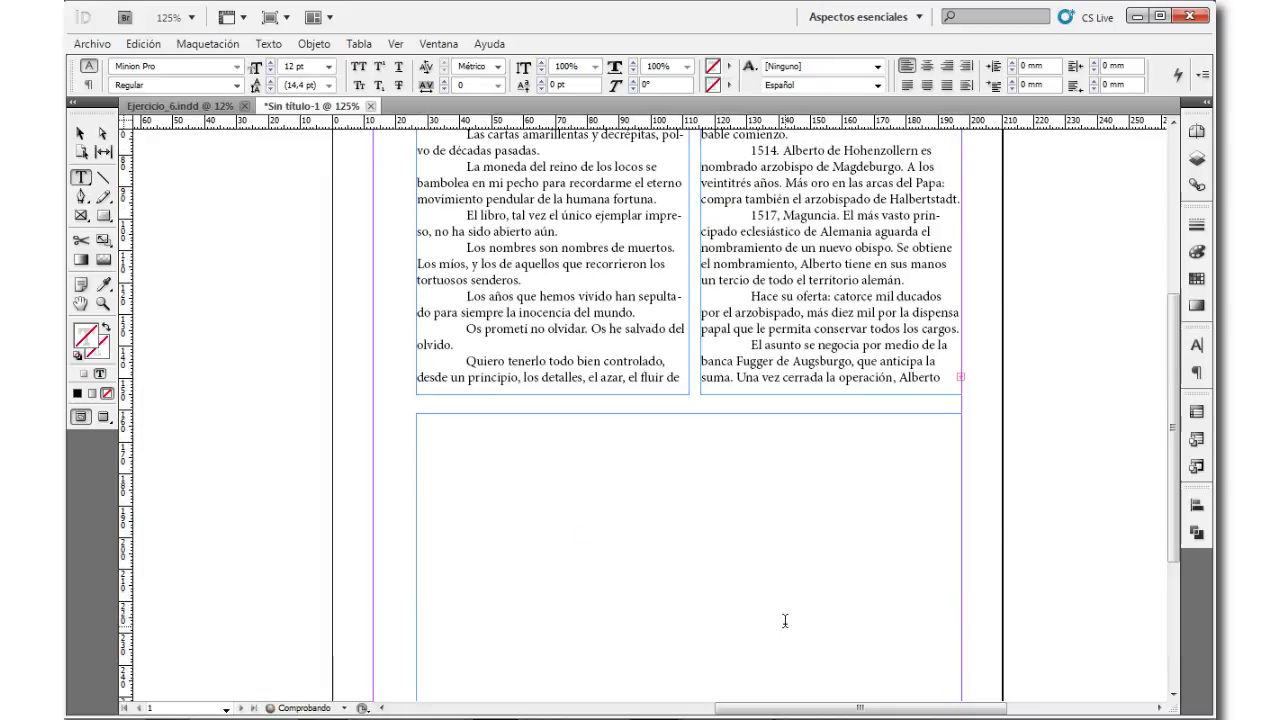
click(81, 132)
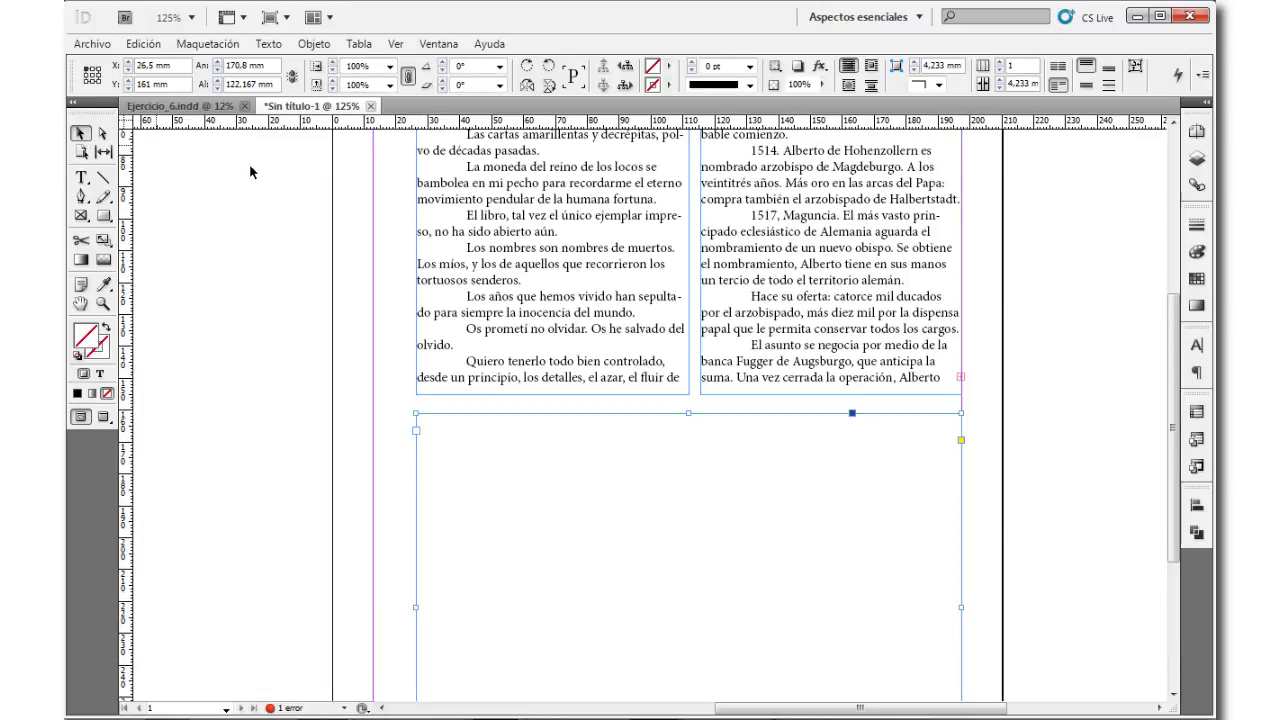
click(961, 380)
click(961, 378)
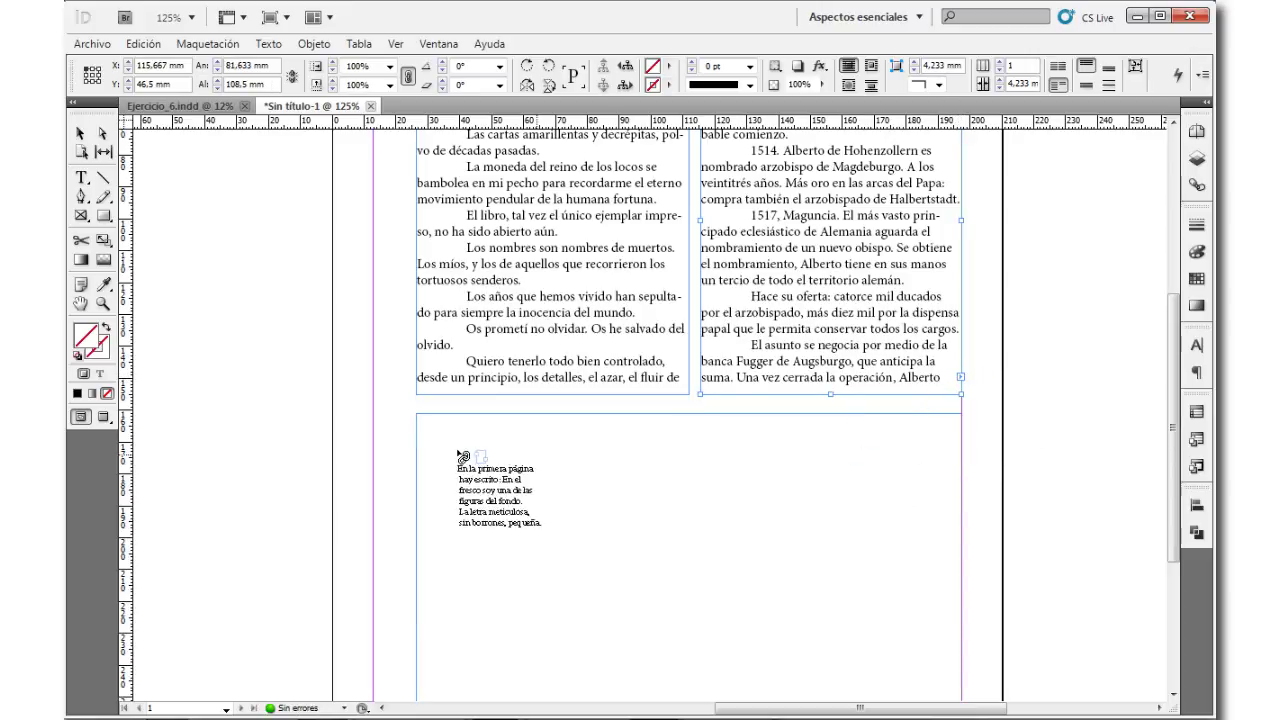
click(476, 468)
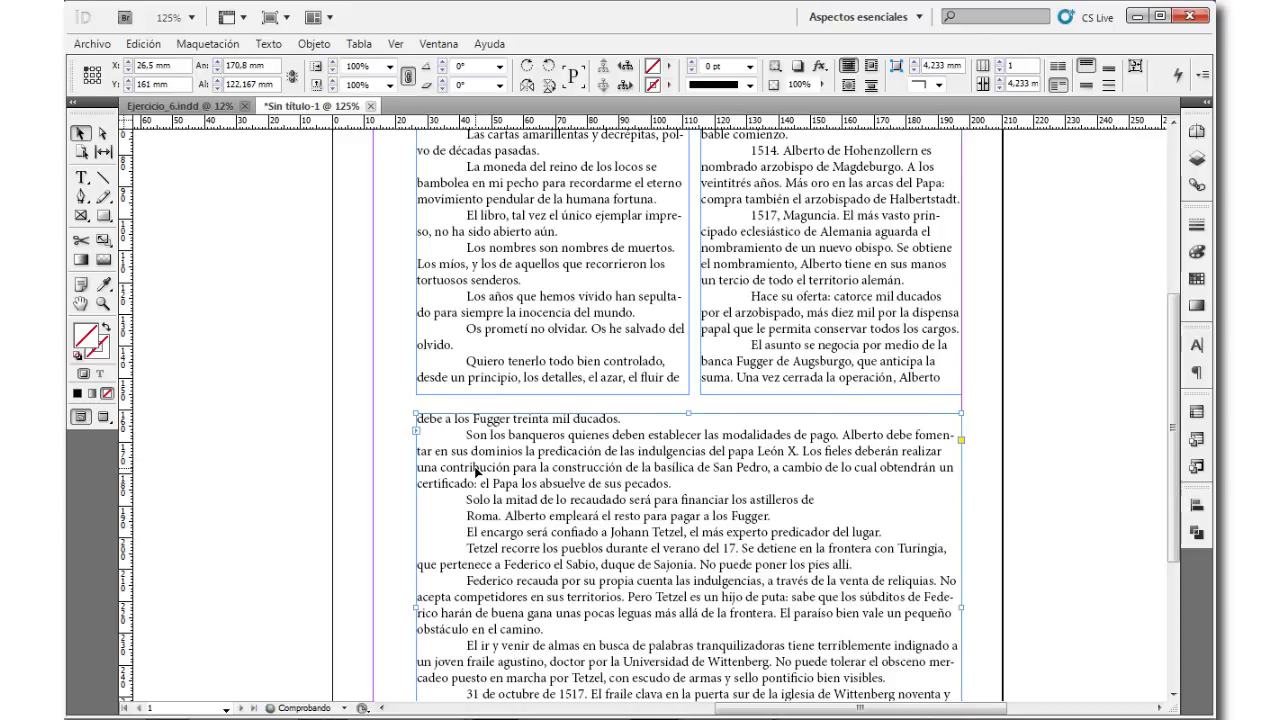
Step: Insert 14 empty paragraphs before the opening line in the first frame to push the text through the threaded frames
scroll(476, 472, down, 7)
scroll(476, 472, up, 5)
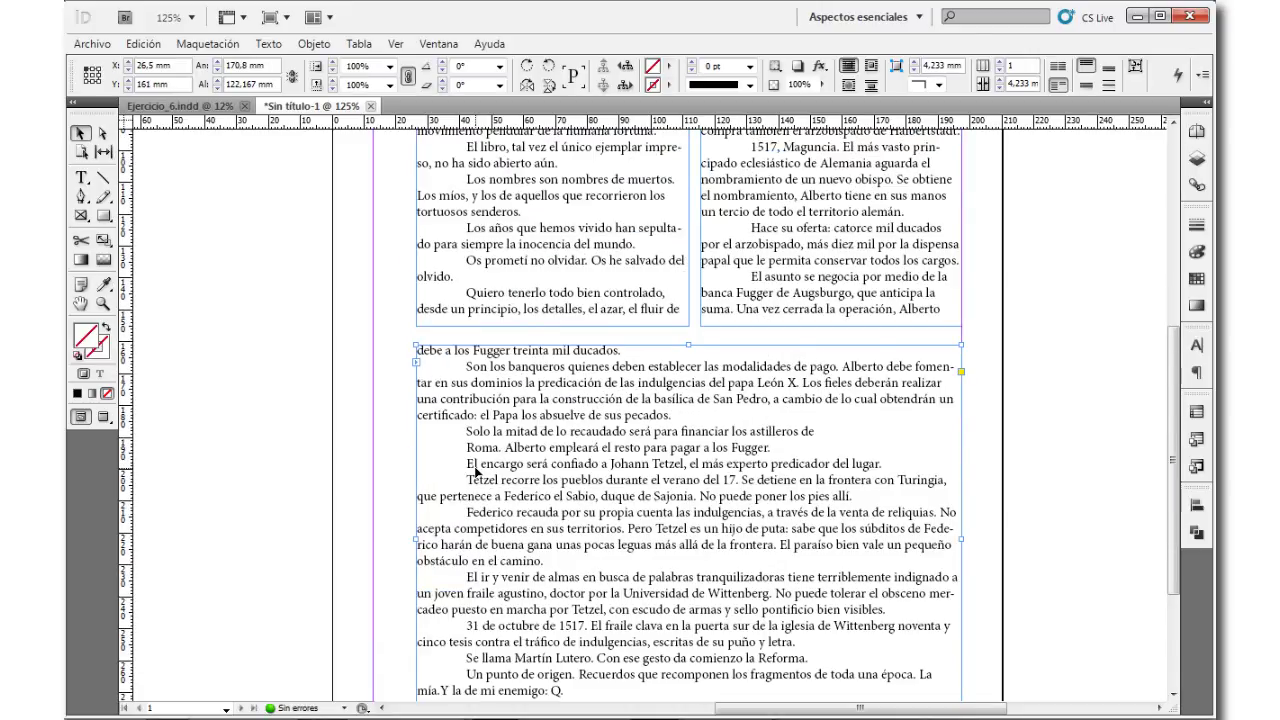
scroll(476, 470, up, 3)
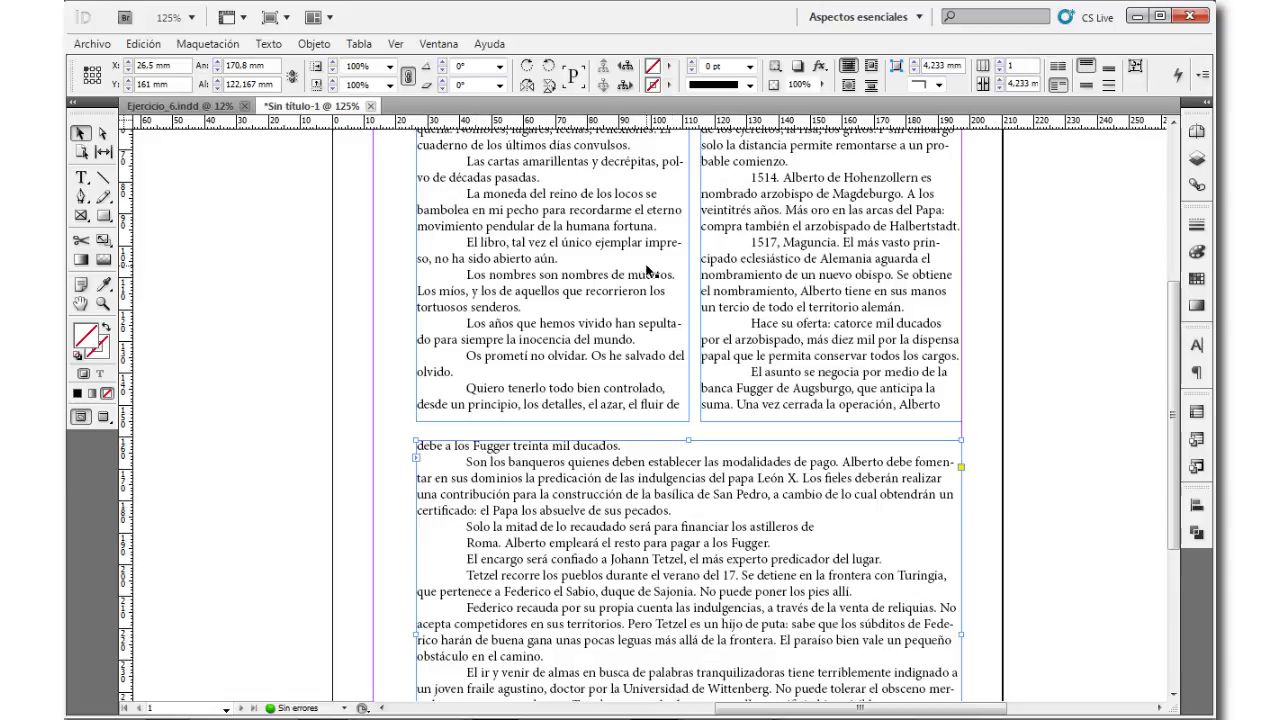
scroll(650, 285, up, 3)
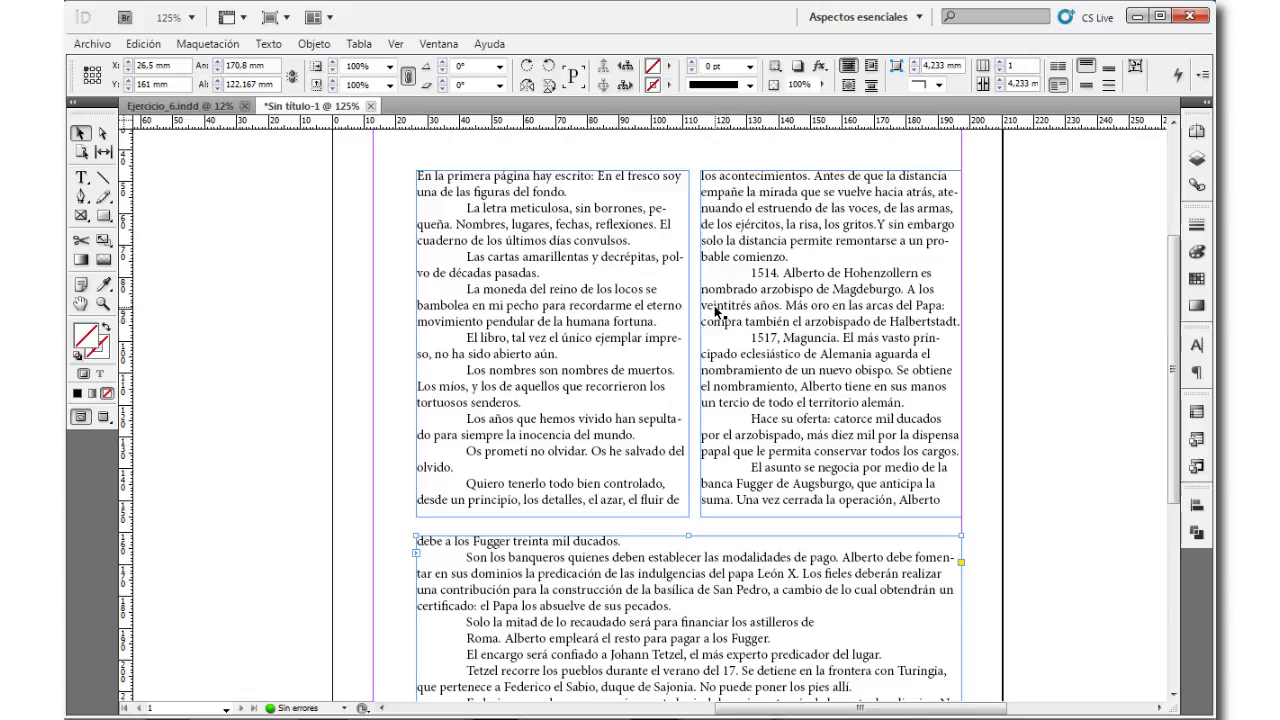
click(81, 178)
click(465, 180)
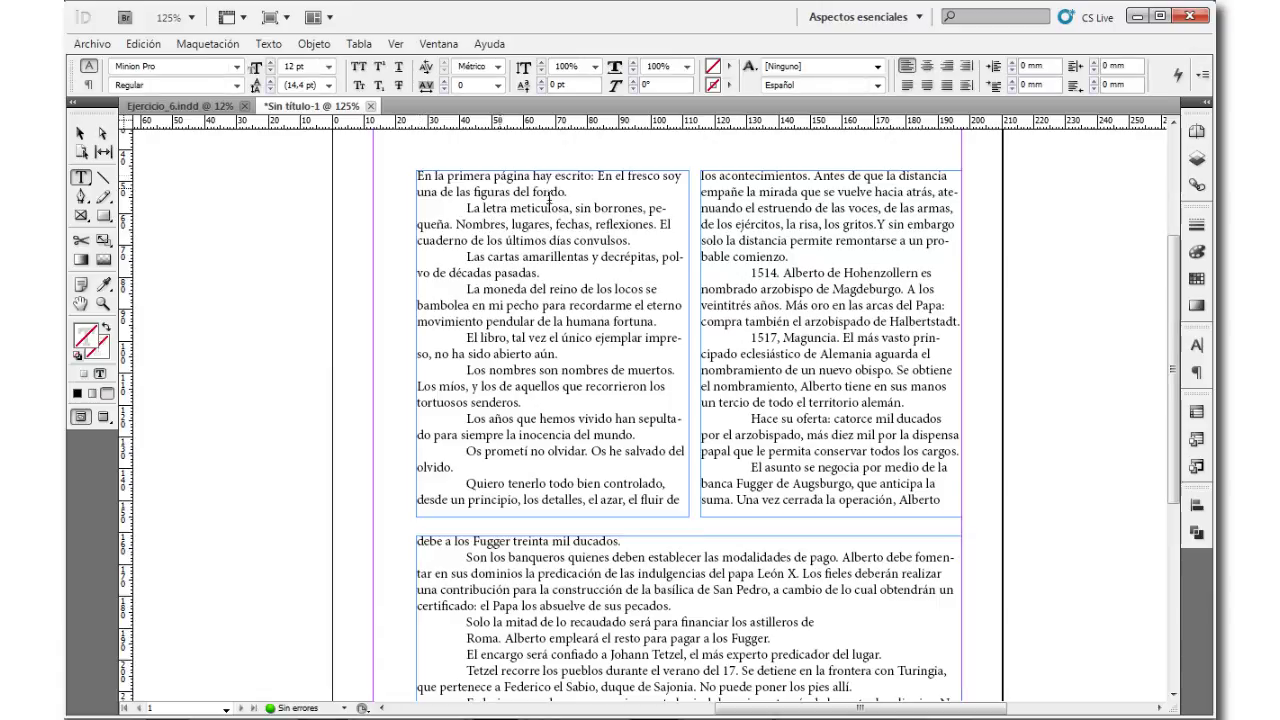
key(Return)
key(Return)
key(Return)
key(Return)
key(Return)
key(Return)
key(Return)
key(Return)
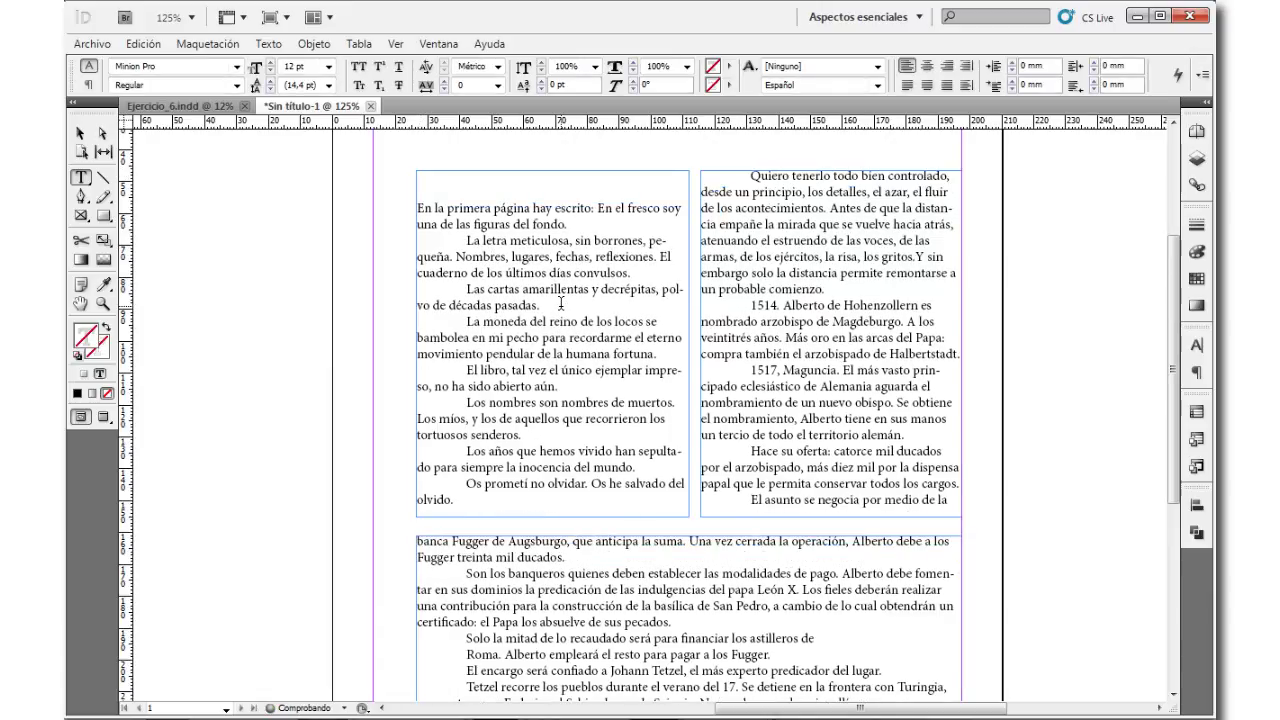
key(Return)
key(Return)
key(Return)
key(Return)
key(Return)
key(Return)
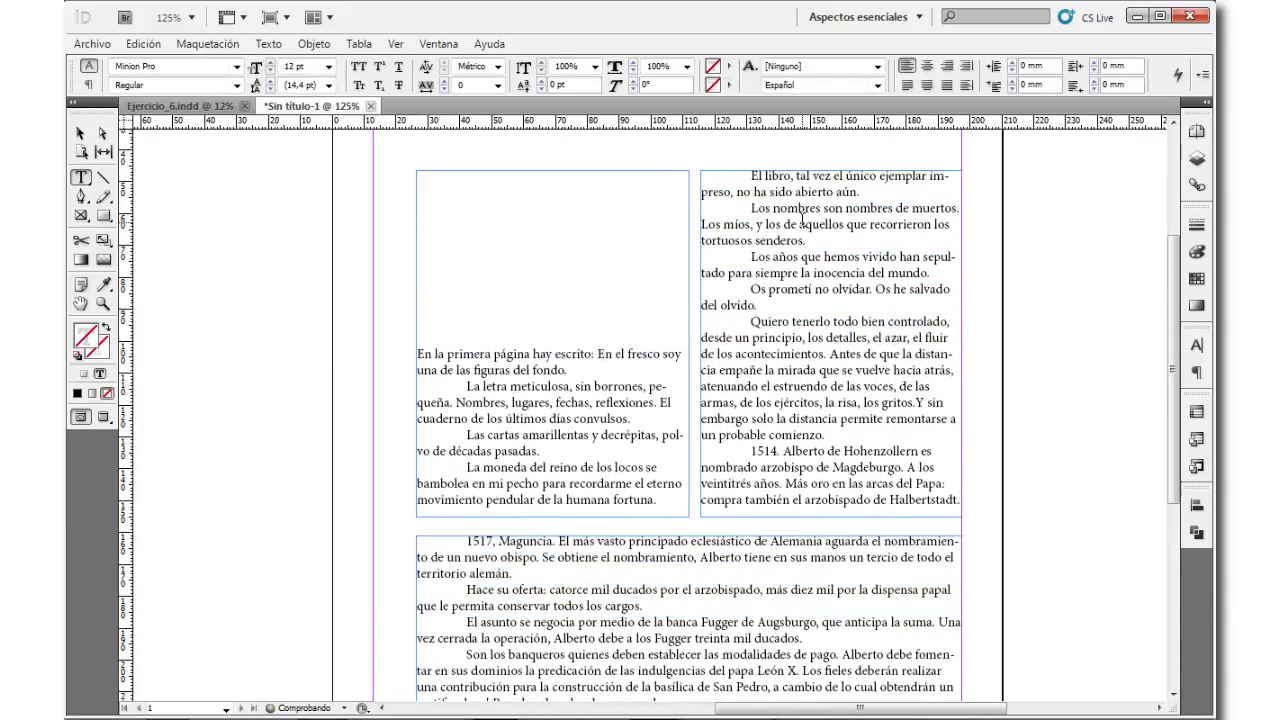
Step: Remove most of the empty paragraphs above the opening line in the first frame, pulling the text back through the threaded frames
scroll(680, 612, down, 5)
scroll(681, 597, up, 5)
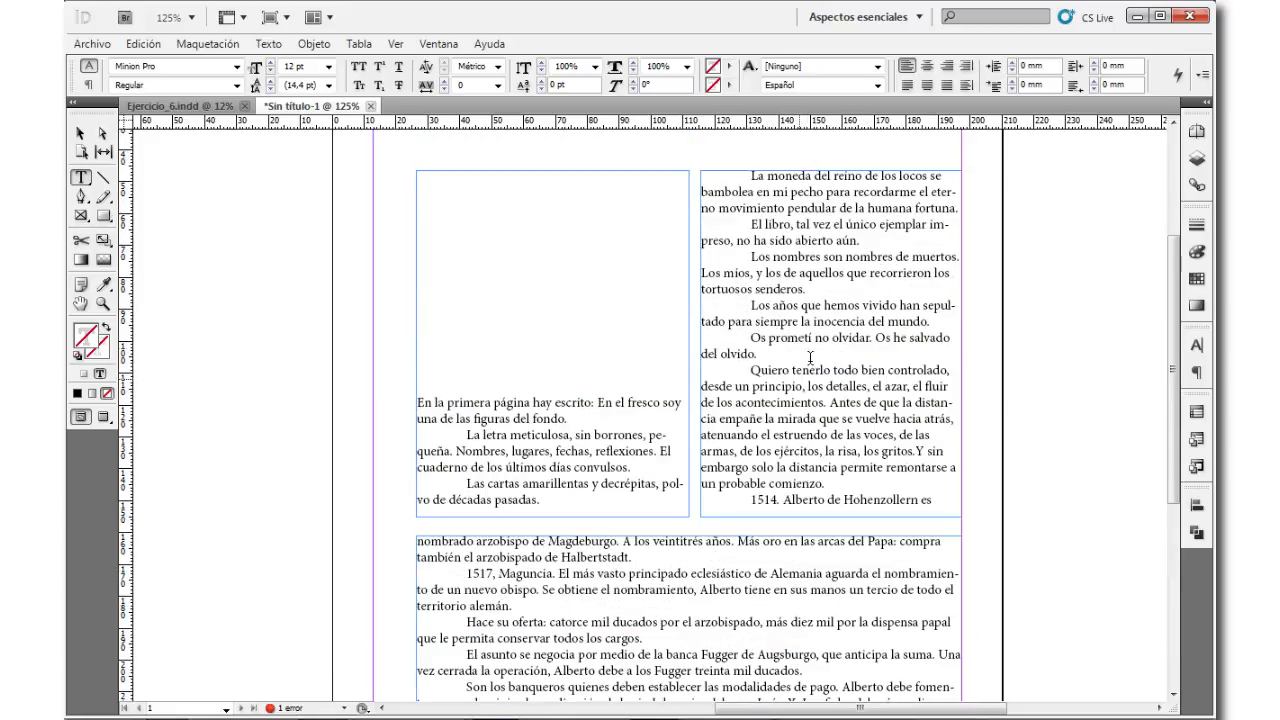
key(BackSpace)
key(BackSpace)
key(BackSpace)
key(BackSpace)
key(BackSpace)
scroll(803, 360, down, 3)
key(BackSpace)
key(BackSpace)
key(BackSpace)
key(BackSpace)
key(BackSpace)
key(BackSpace)
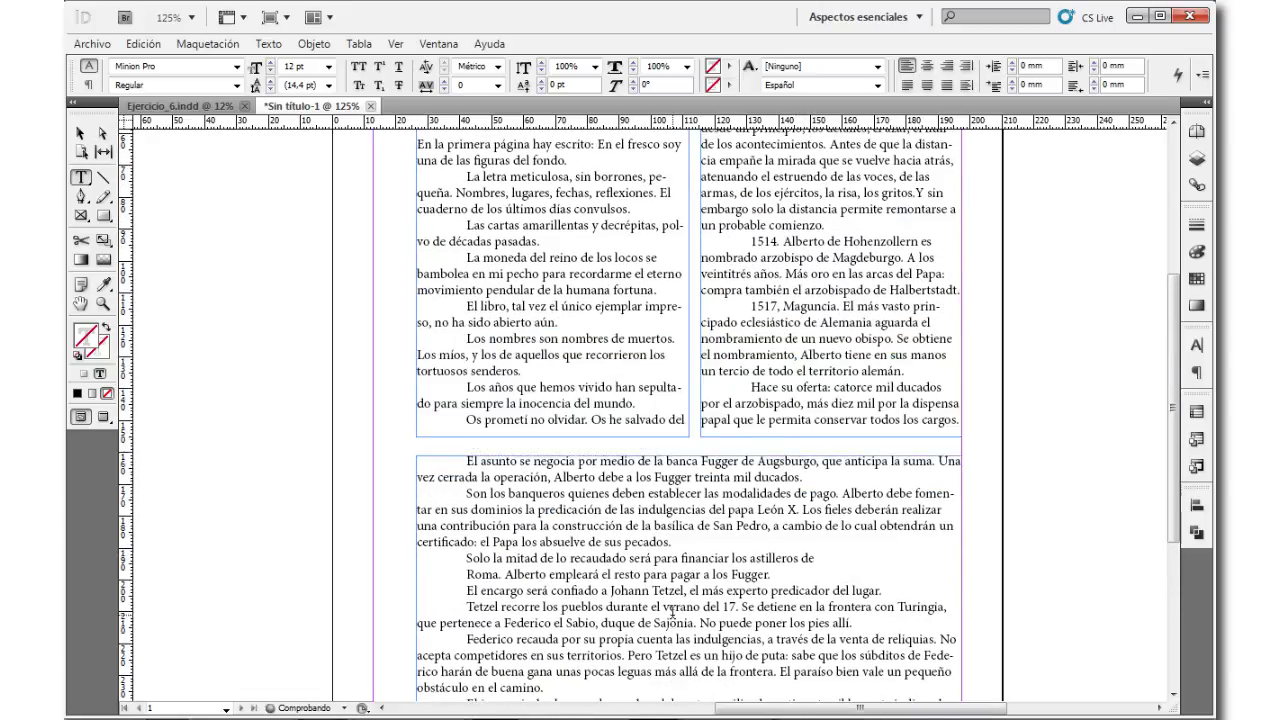
scroll(672, 603, down, 2)
scroll(672, 600, down, 2)
scroll(660, 590, up, 9)
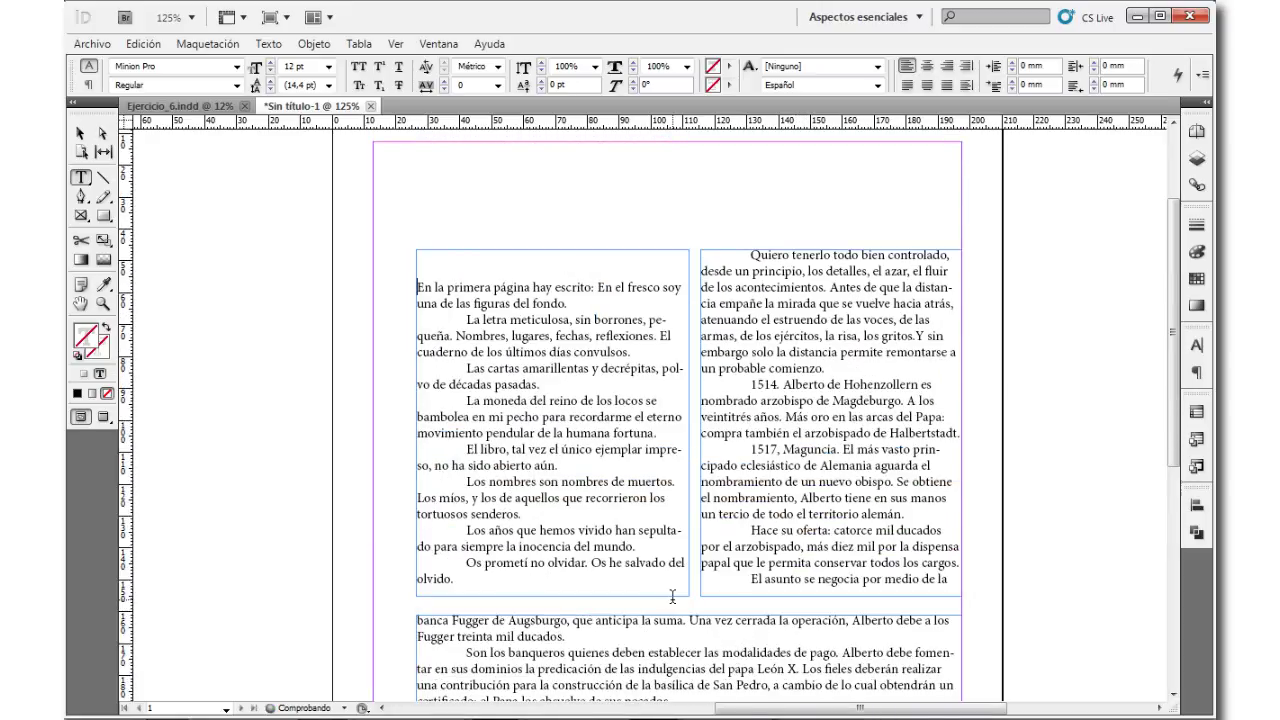
scroll(603, 495, down, 3)
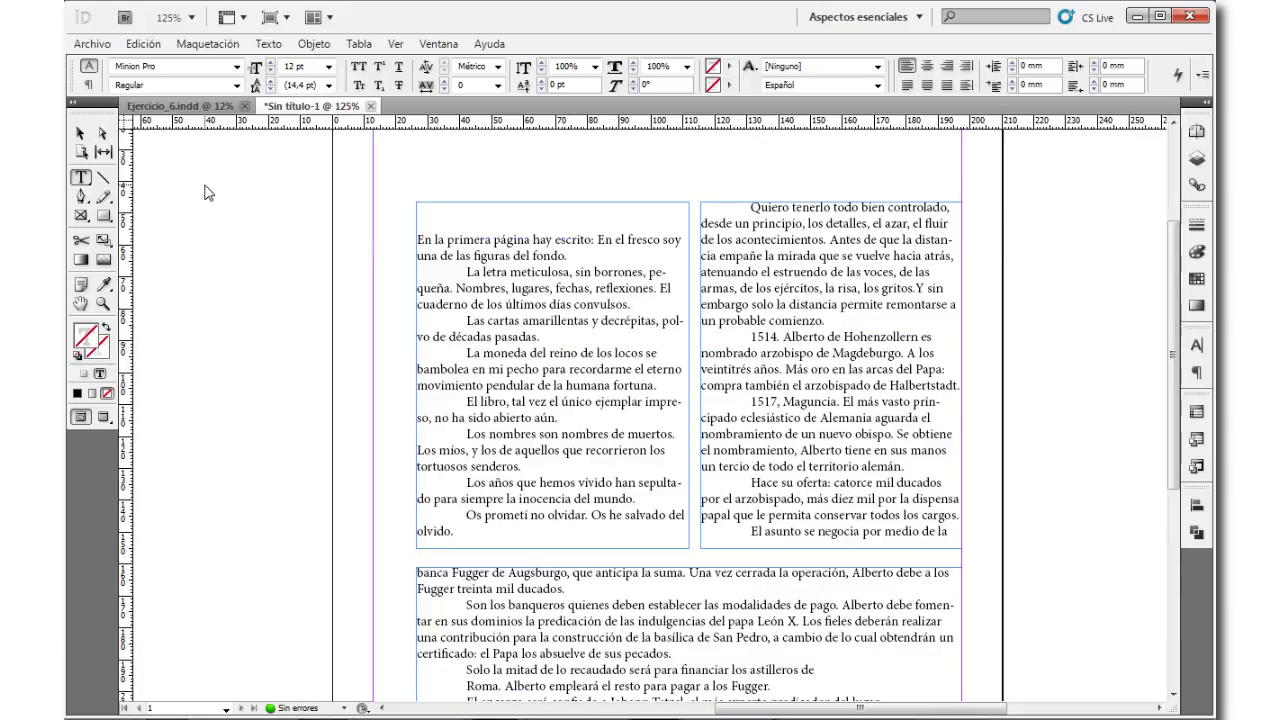
text(z)
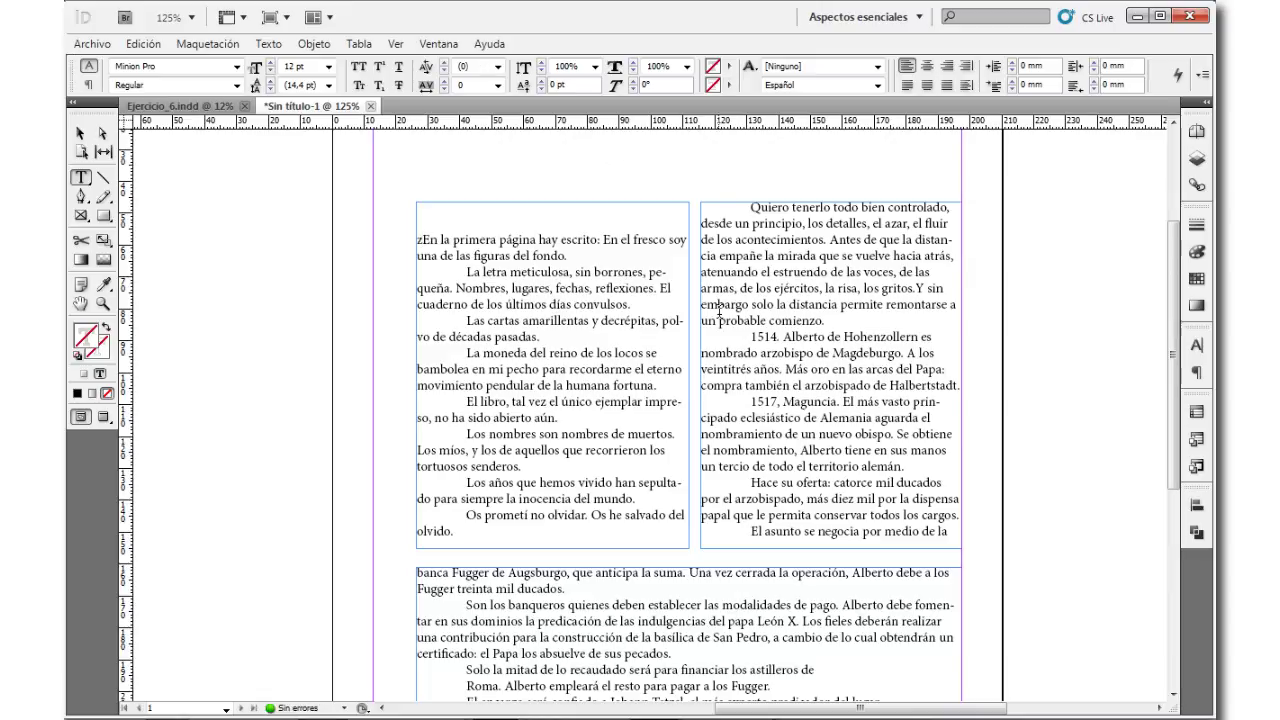
text(z)
key(Escape)
key(alt)
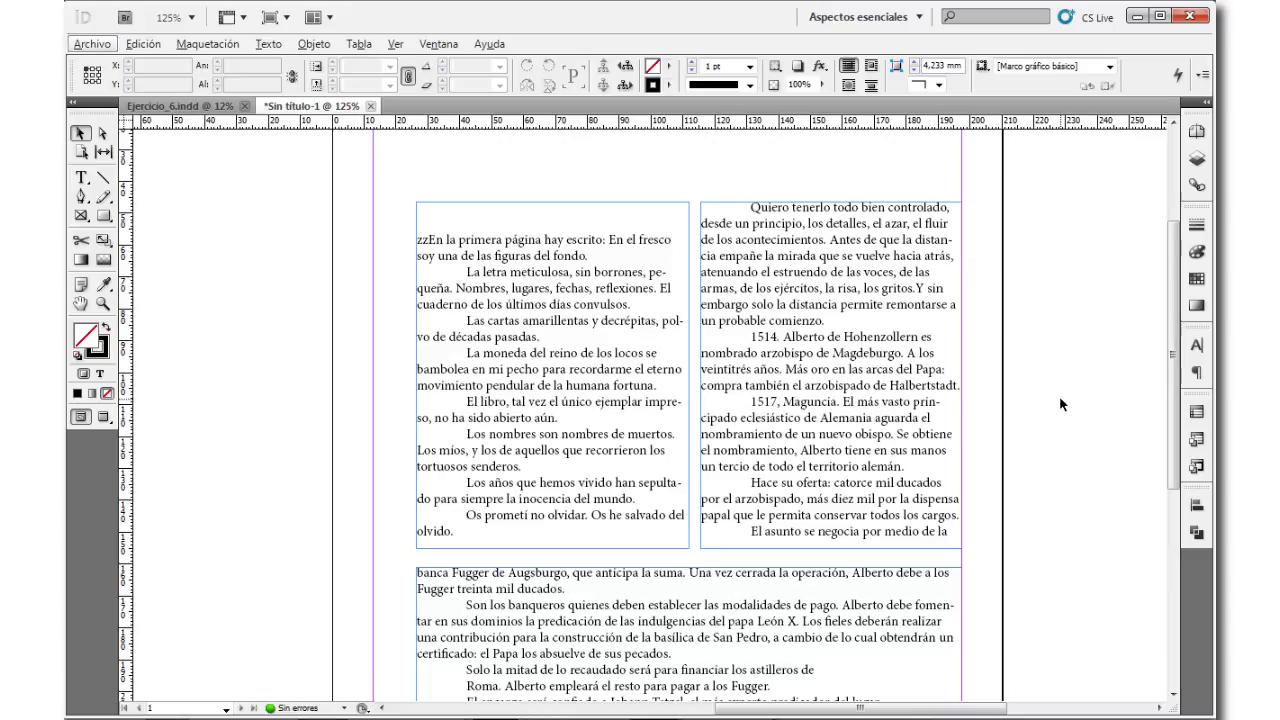
key(Escape)
Step: Move the three threaded text frames off the page and delete them
key(z)
alt+click(984, 400)
alt+click(571, 475)
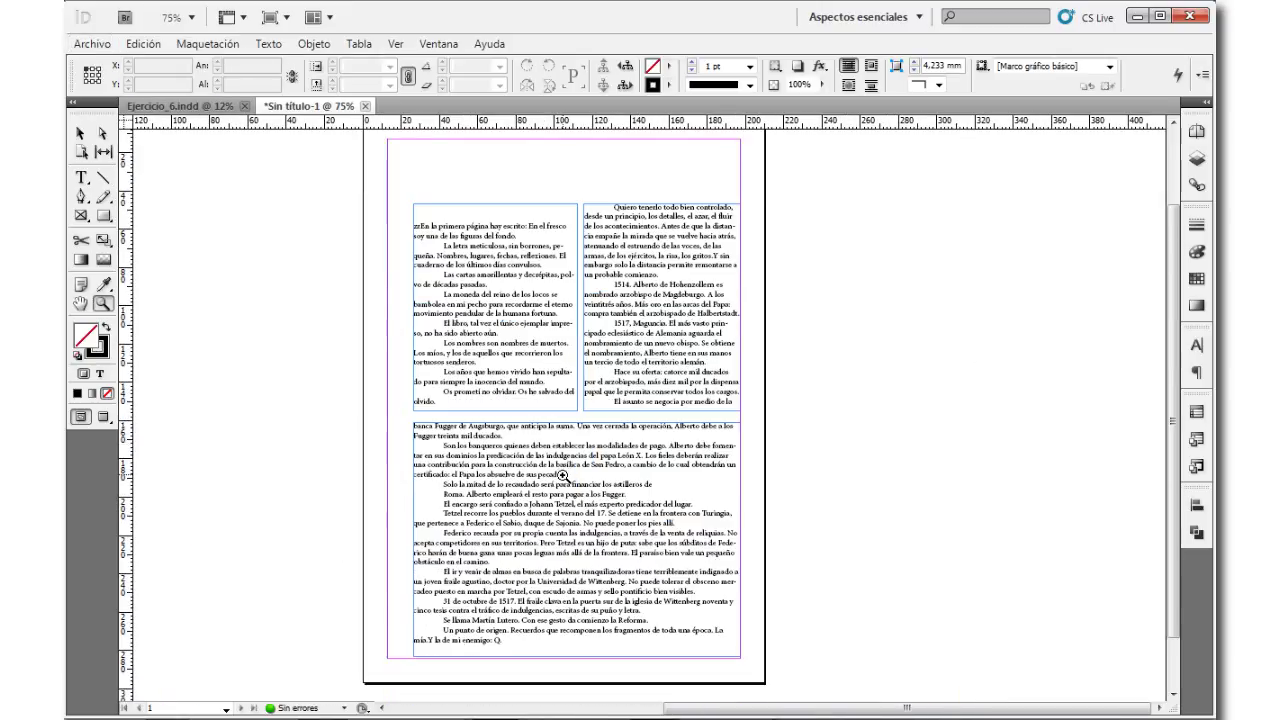
click(571, 475)
key(v)
drag(495, 235, 515, 267)
drag(365, 202, 740, 545)
scroll(737, 543, up, 1)
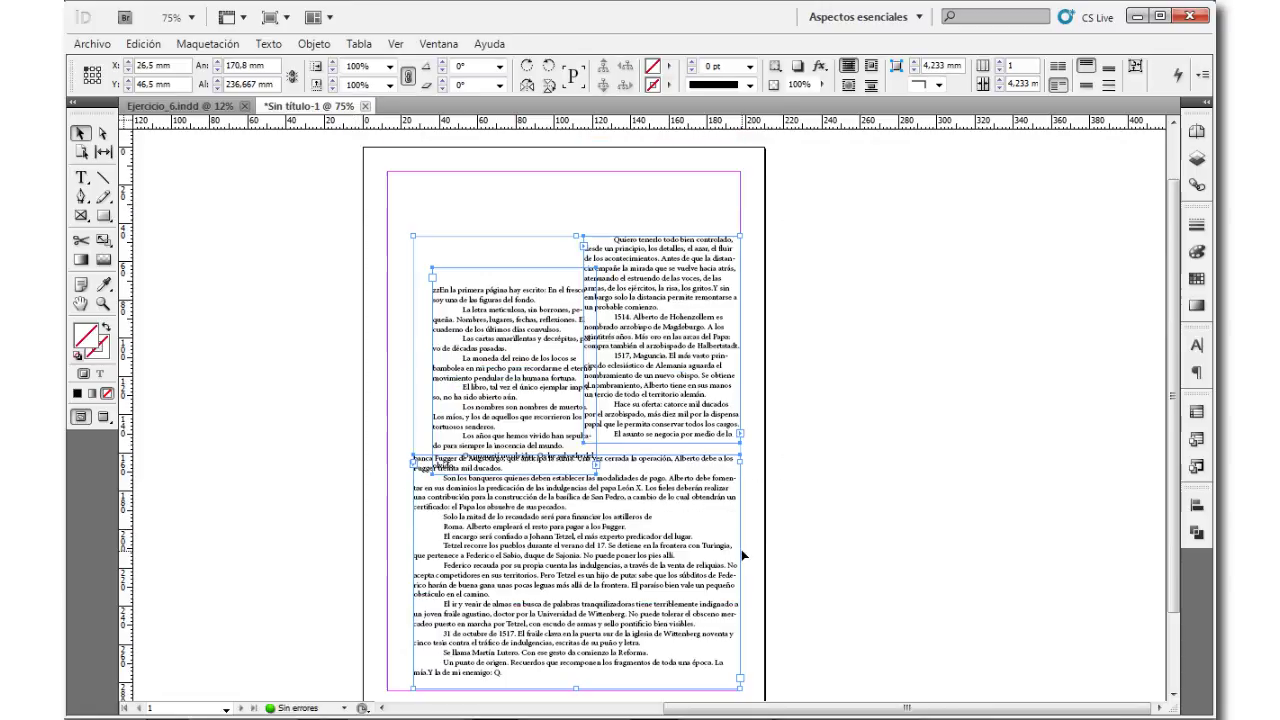
drag(522, 285, 899, 319)
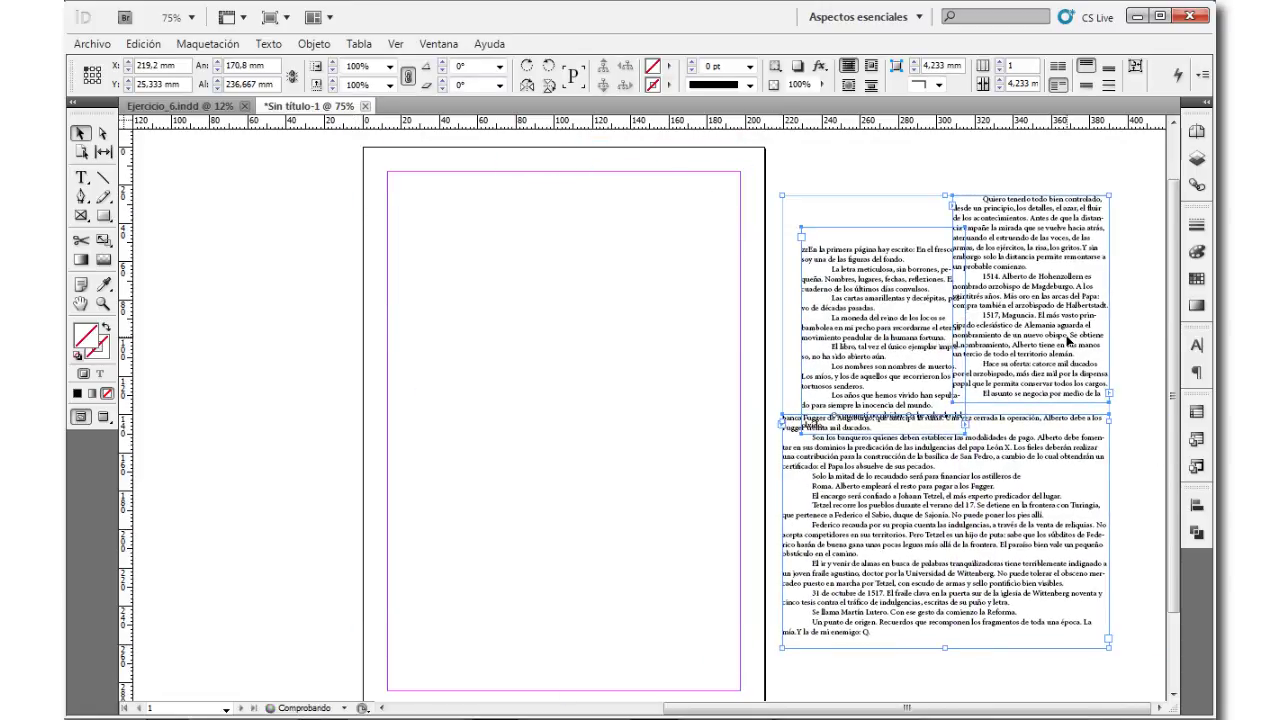
key(Delete)
scroll(549, 480, down, 2)
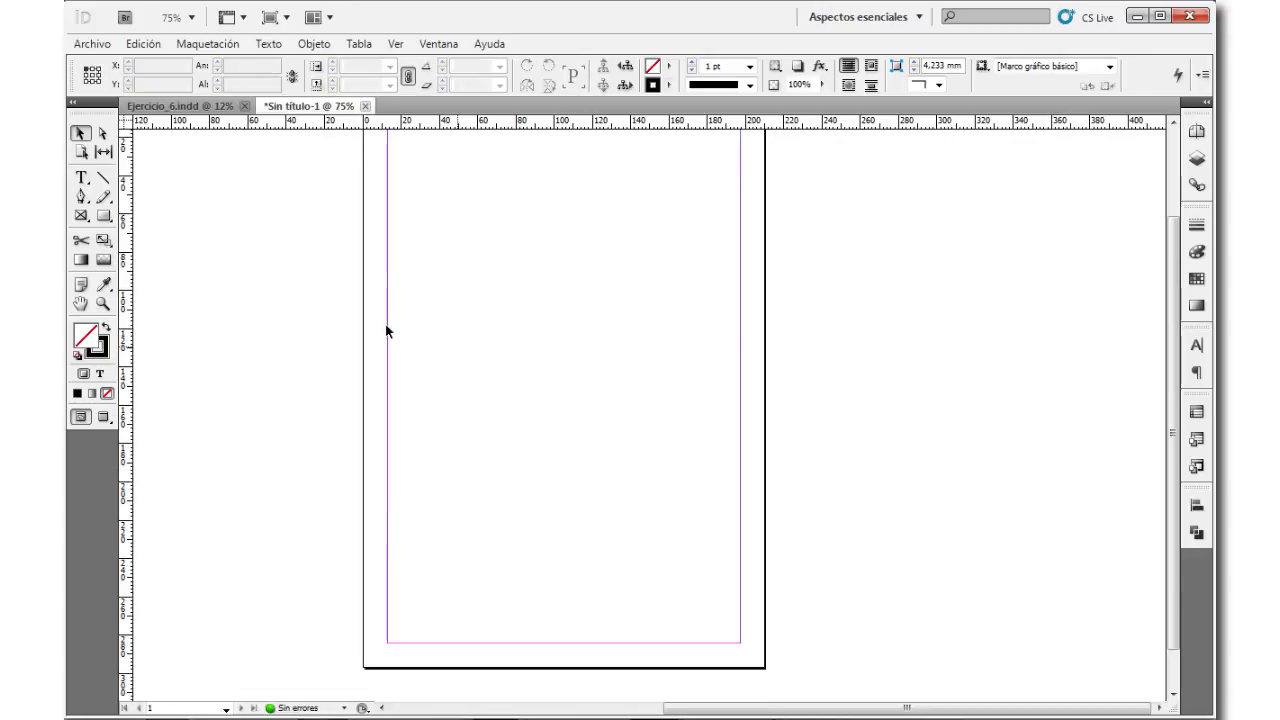
scroll(182, 299, up, 2)
Step: Draw a text frame about 184.6 × 123.8 mm between the margins in the upper part of the page
click(82, 178)
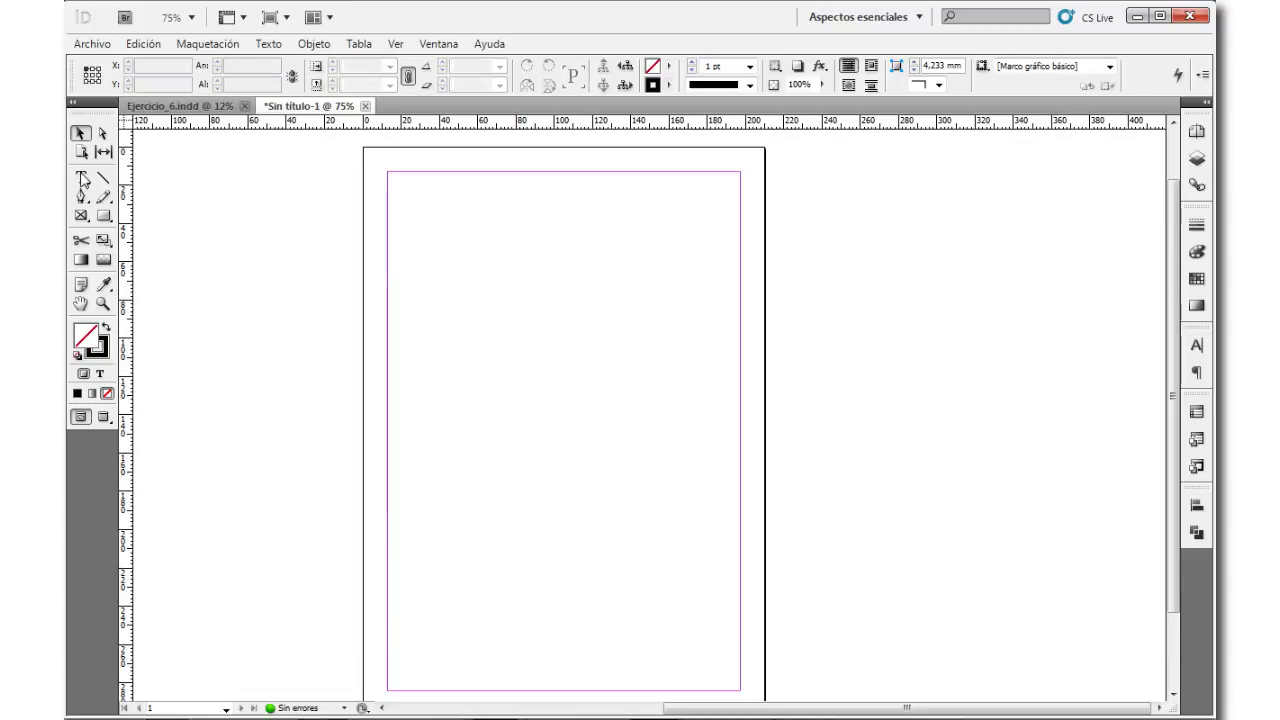
drag(388, 168, 739, 411)
scroll(500, 378, down, 4)
click(80, 133)
click(329, 346)
scroll(329, 346, up, 4)
click(511, 355)
click(305, 352)
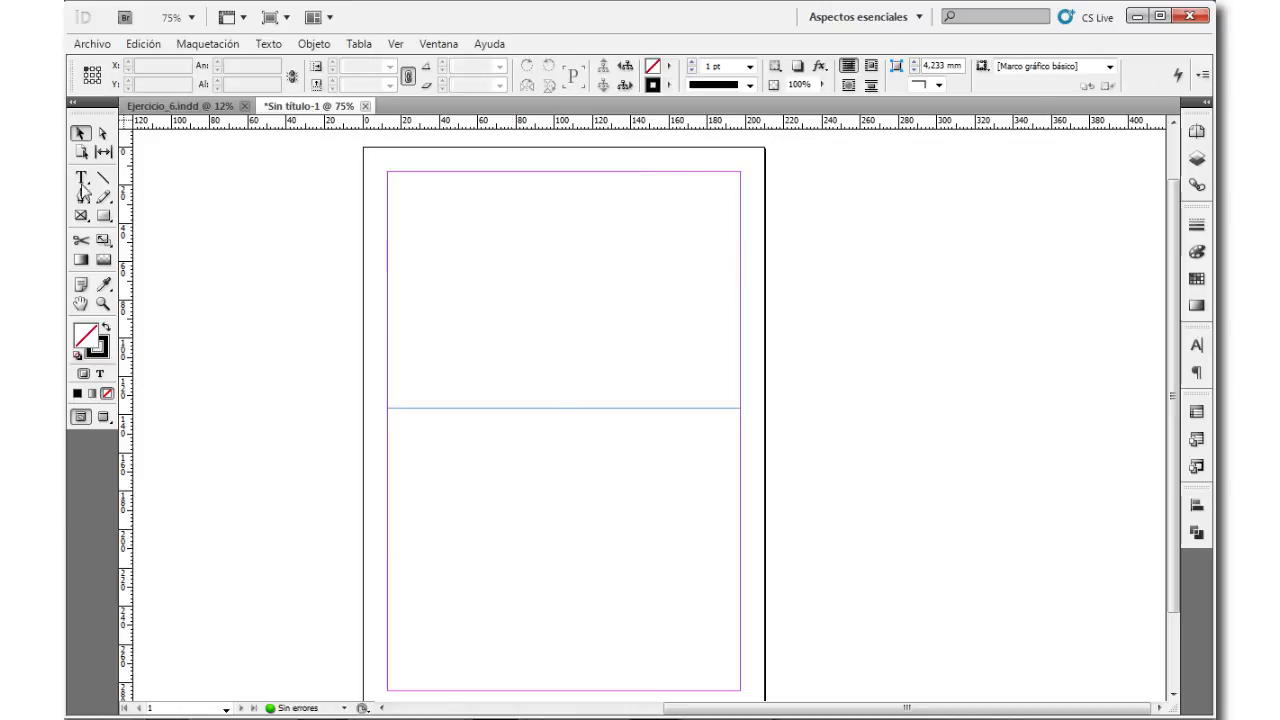
Step: Draw a second text frame between the margins below the first and raise its top edge to about Y 142.5 mm
key(t)
drag(387, 431, 743, 687)
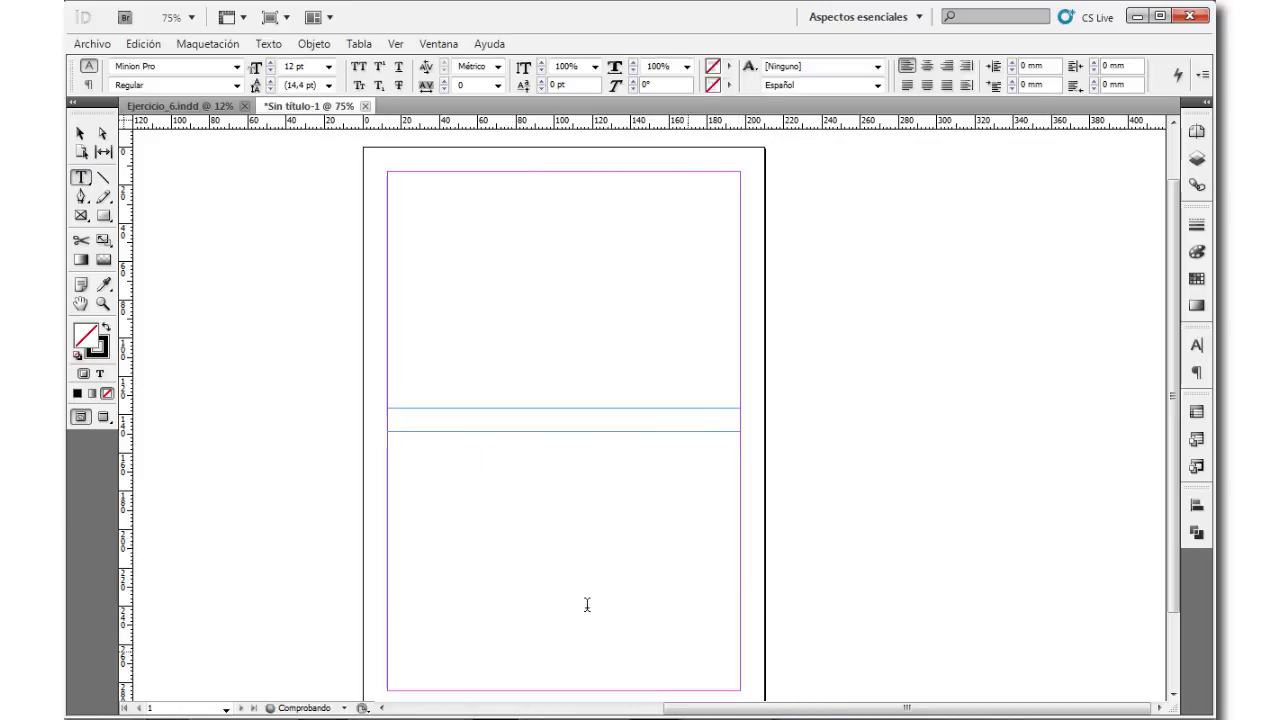
click(80, 133)
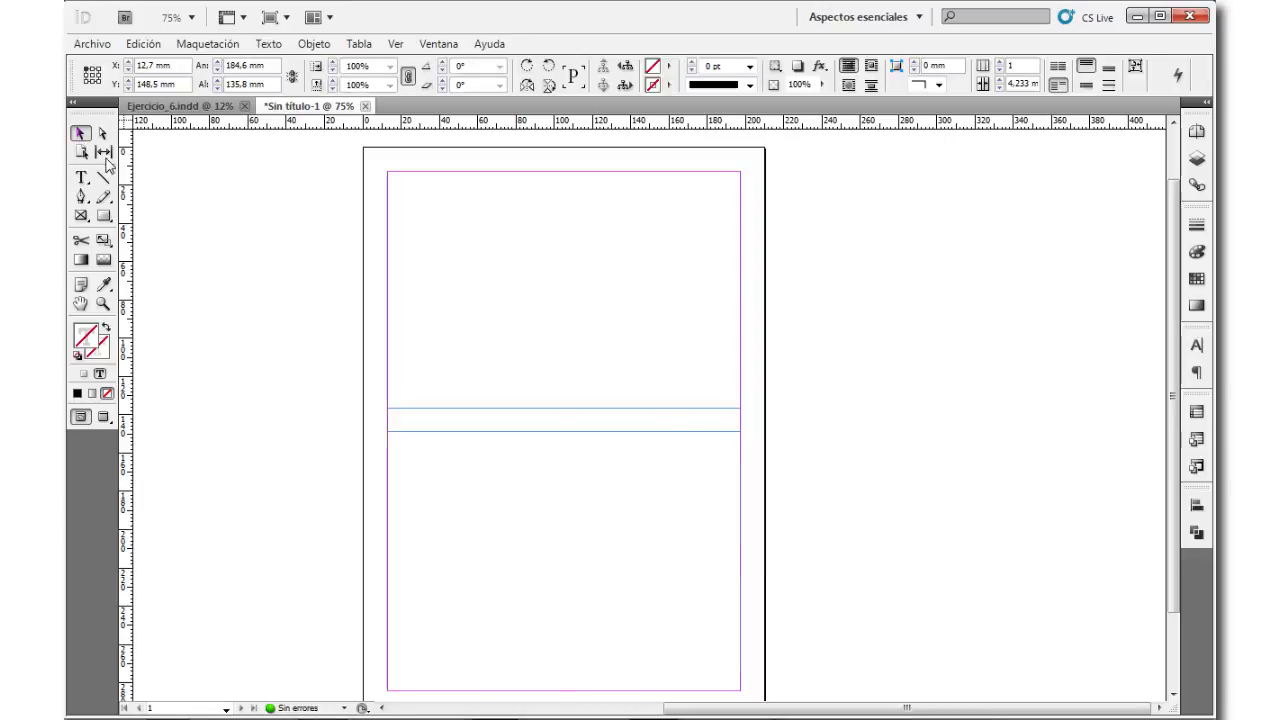
click(517, 363)
click(557, 435)
drag(557, 433, 560, 418)
Step: Paste the copied text into the unlinked upper frame and clear all of it again
click(565, 247)
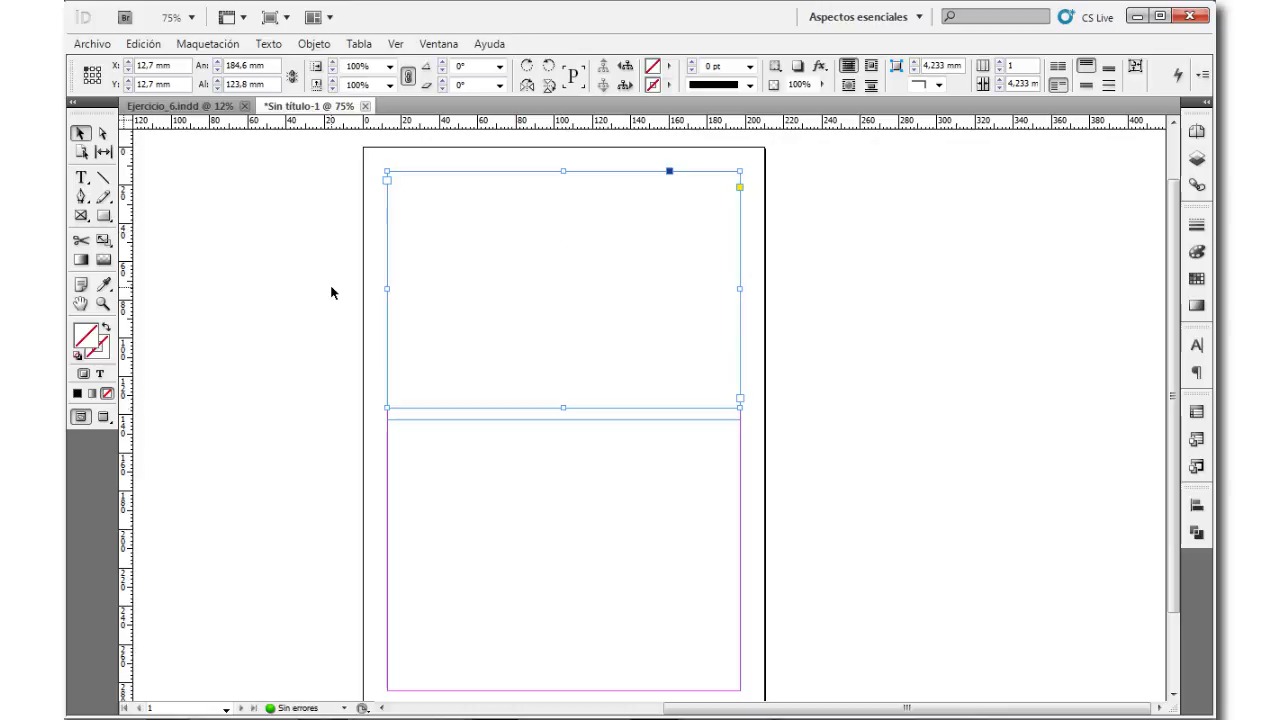
click(346, 289)
click(594, 249)
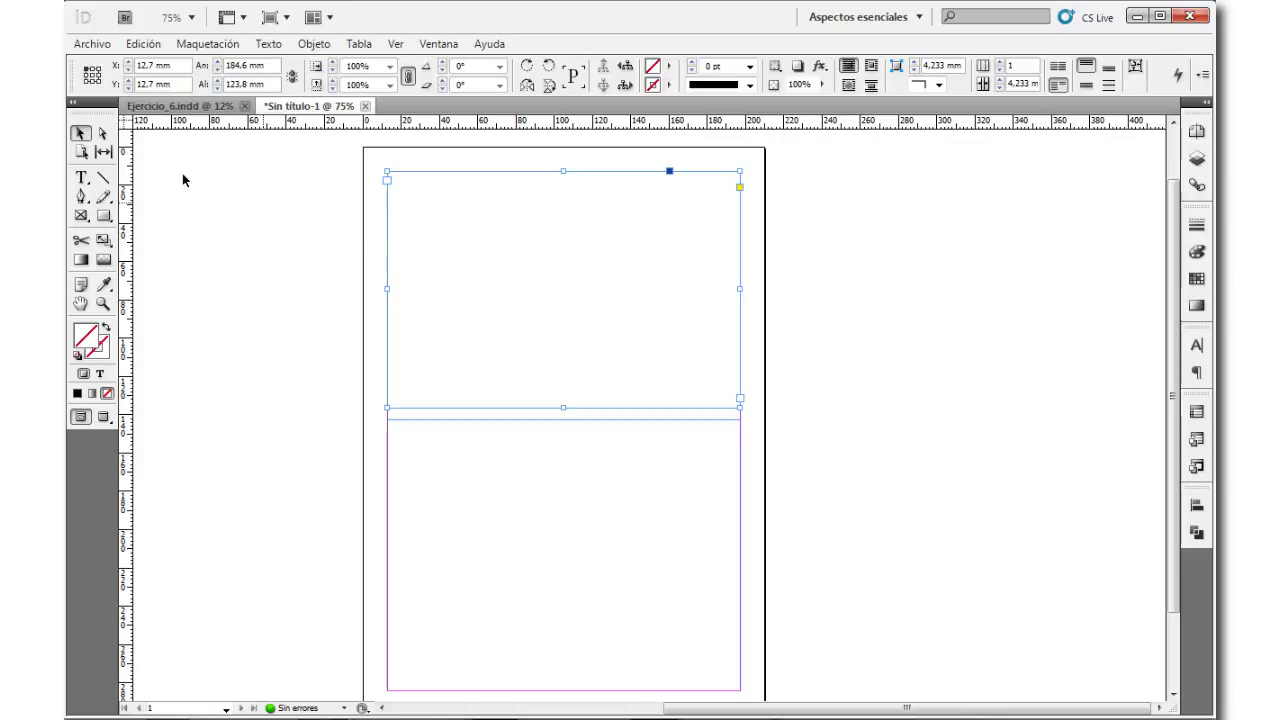
click(81, 178)
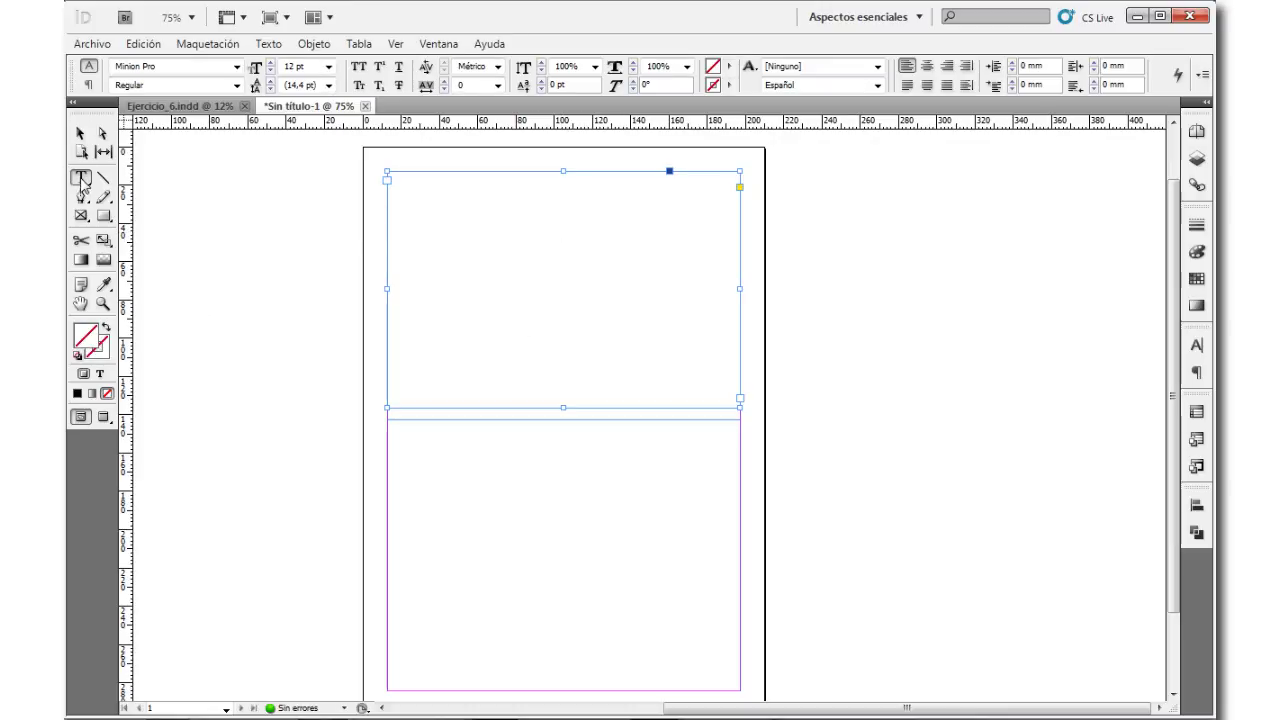
click(531, 242)
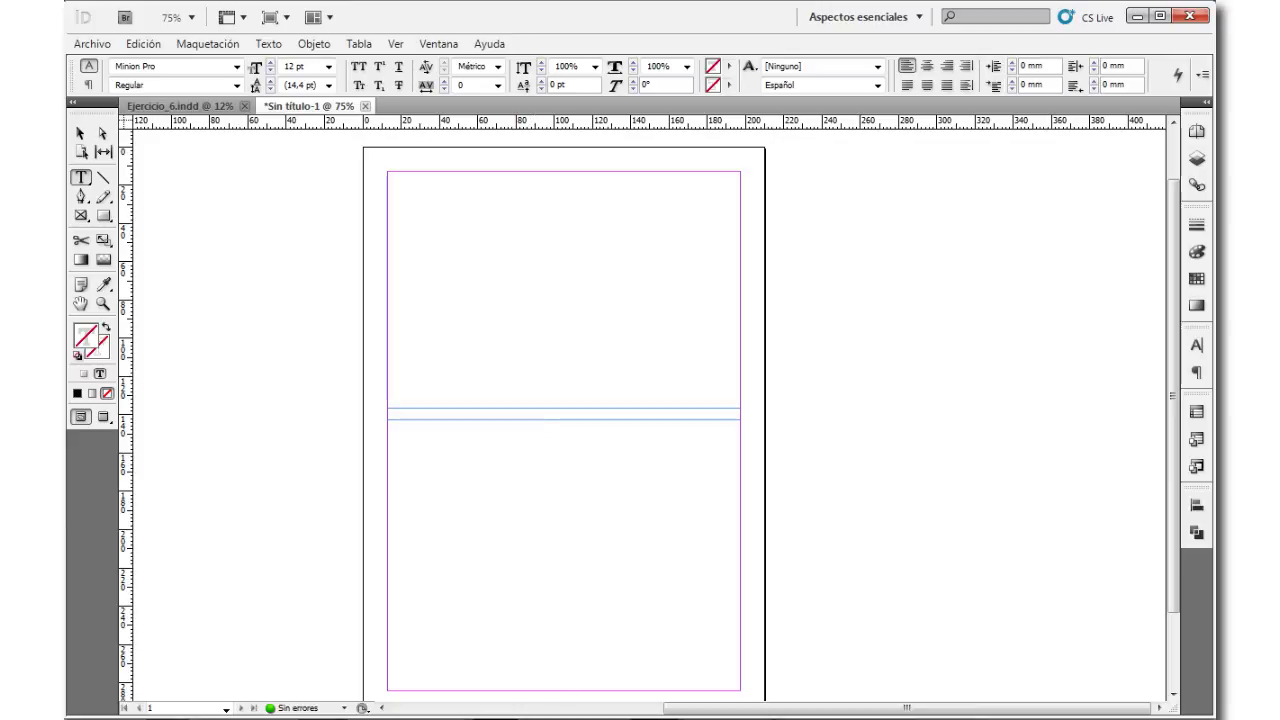
key(ctrl+v)
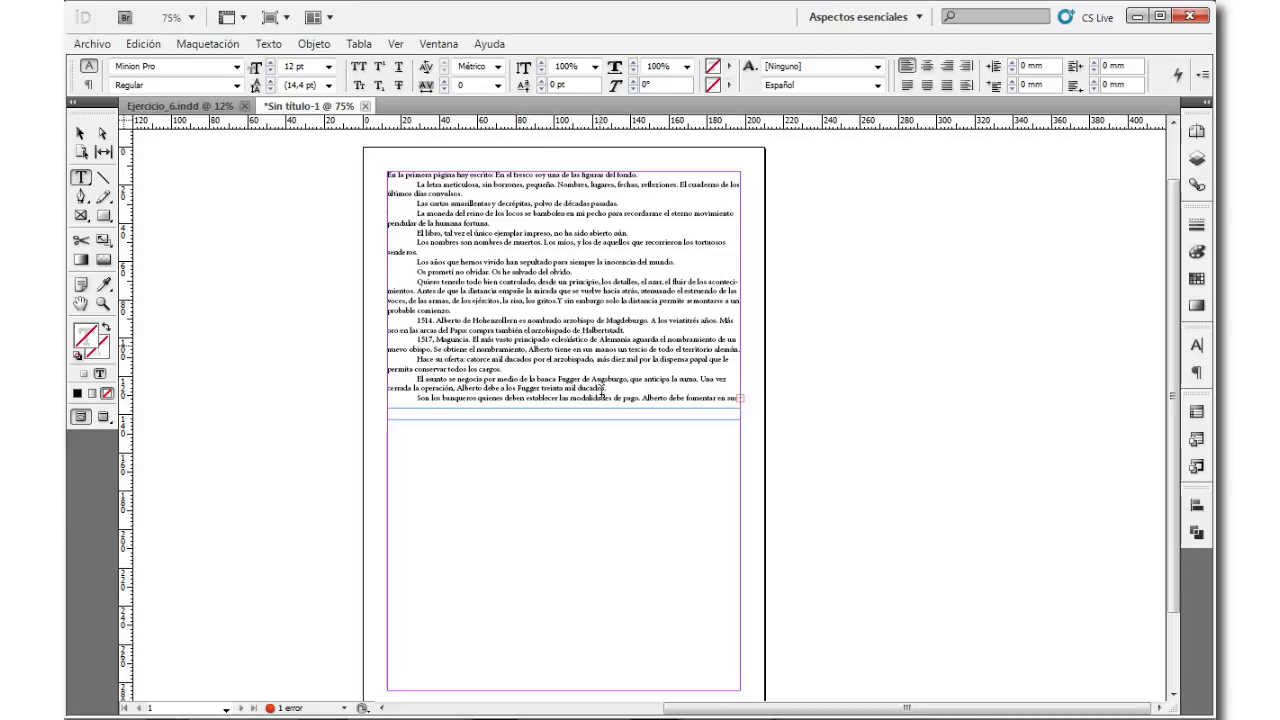
key(ctrl+a)
key(Delete)
key(Escape)
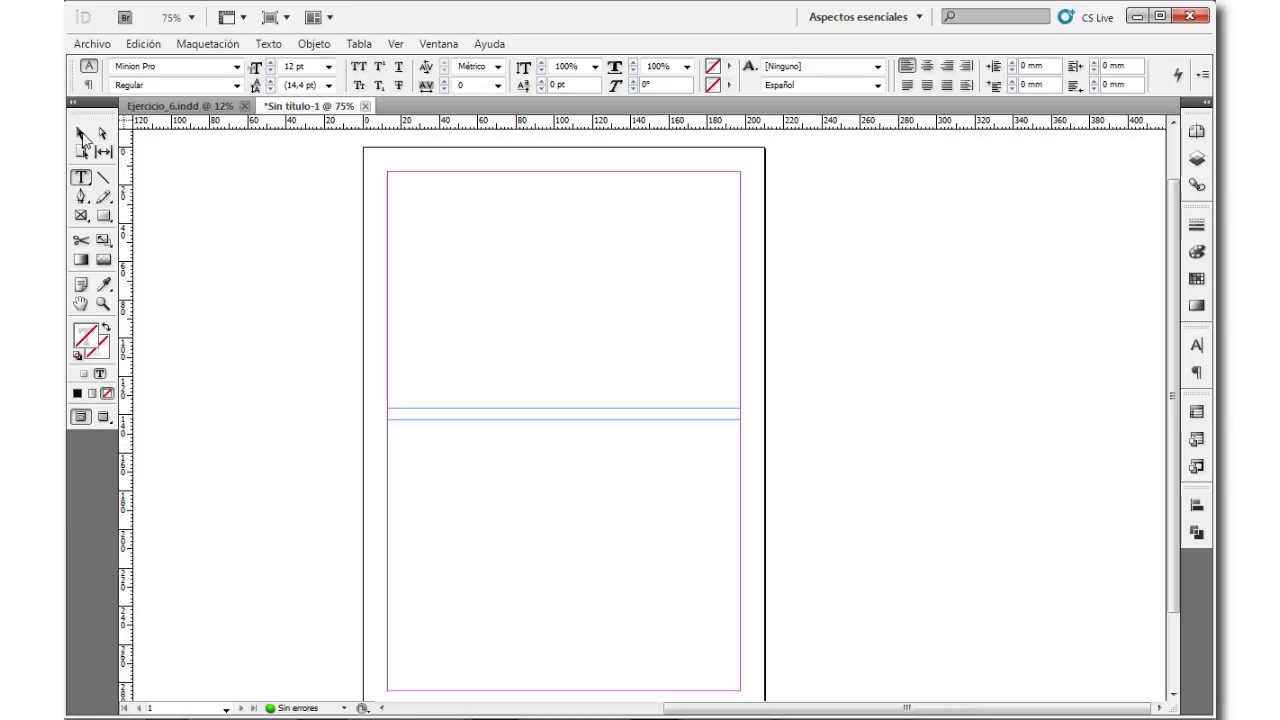
Step: Thread the empty upper text frame to the empty lower text frame
click(549, 405)
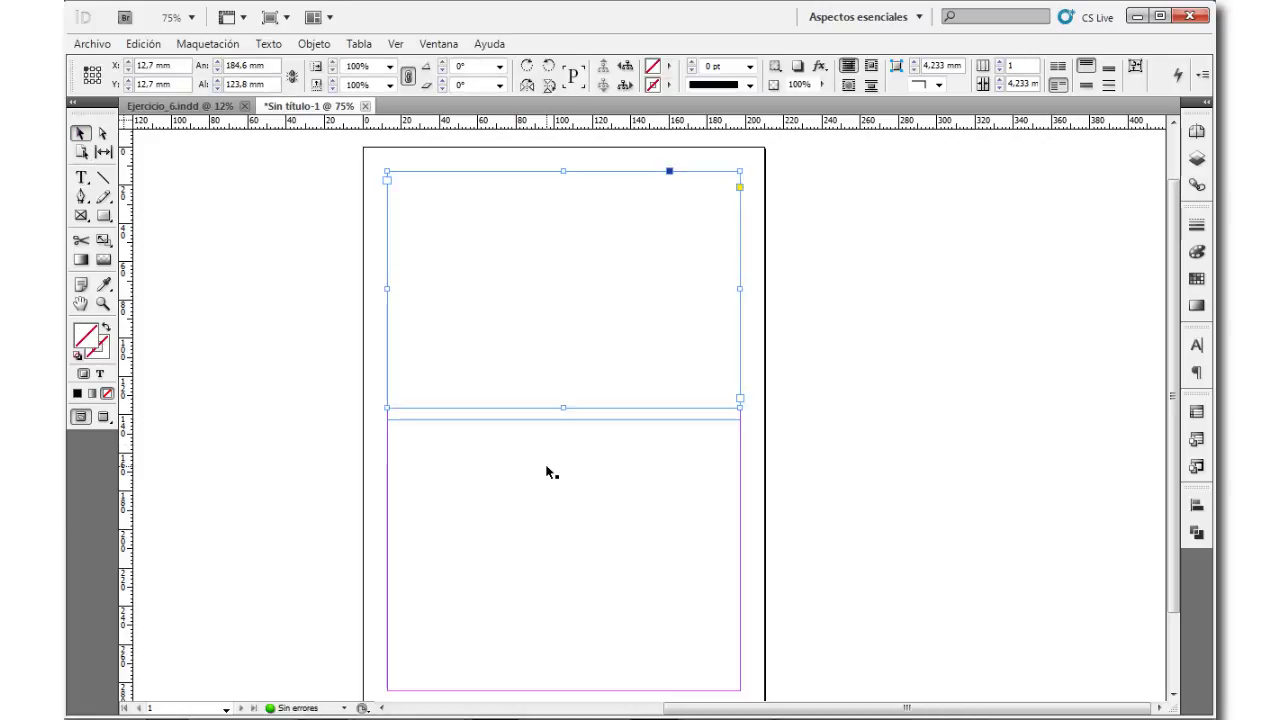
click(740, 400)
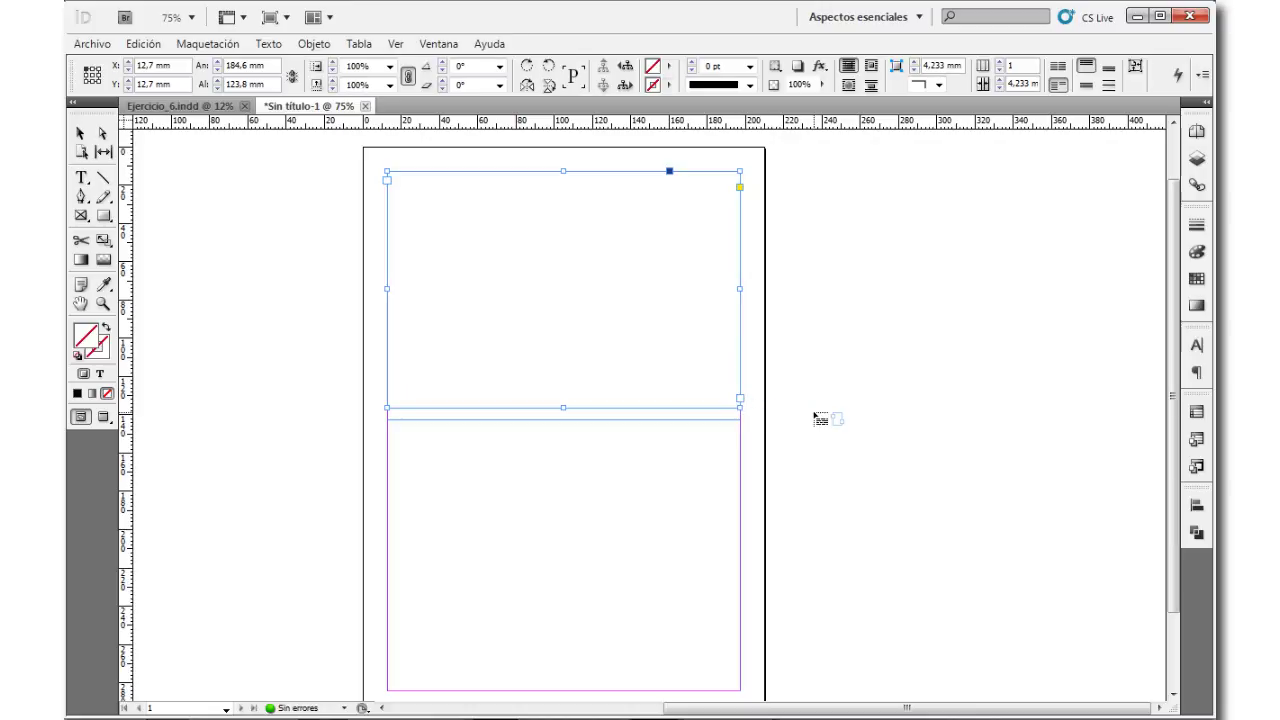
click(624, 437)
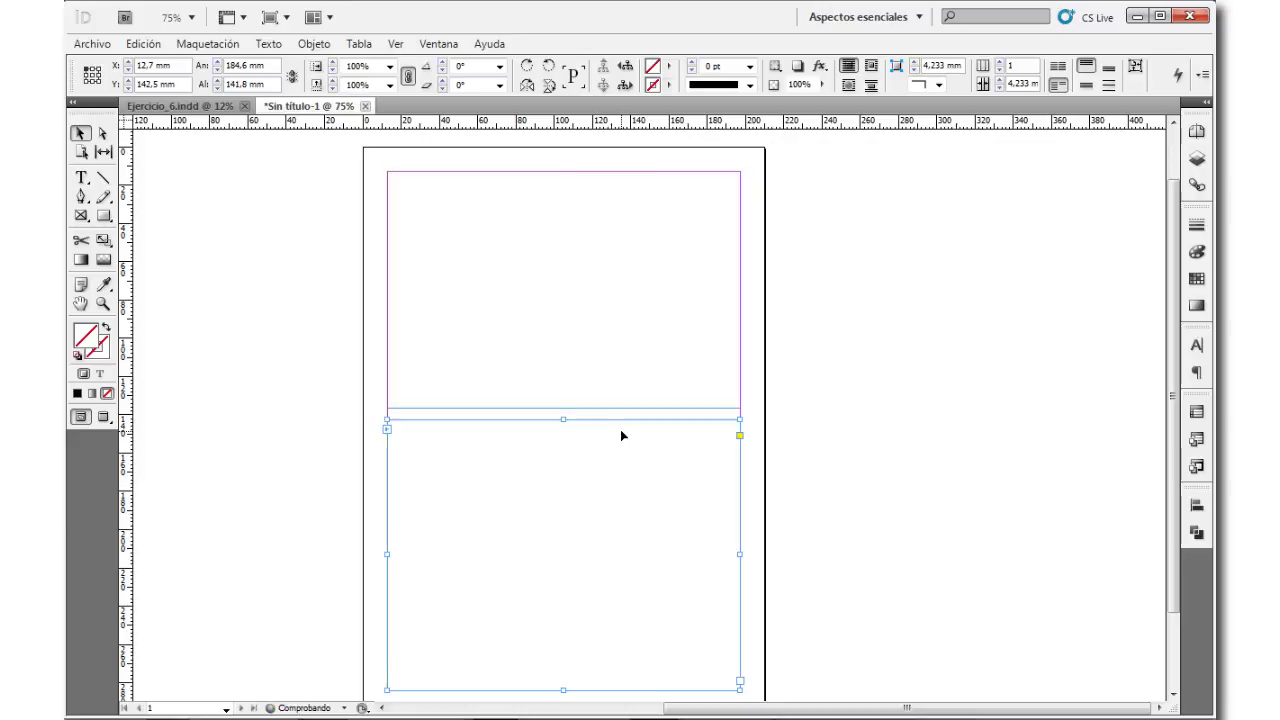
Step: Paste the copied text into the upper frame so it flows through both linked frames
click(81, 176)
click(430, 200)
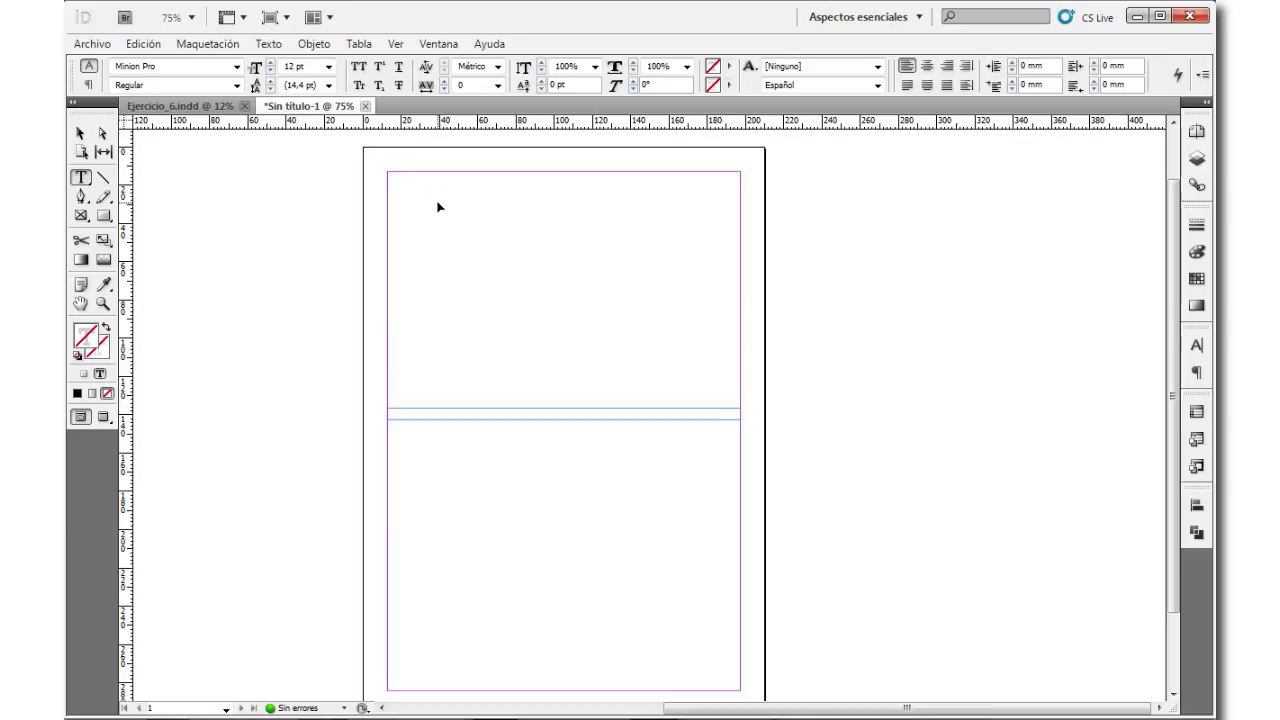
key(ctrl+v)
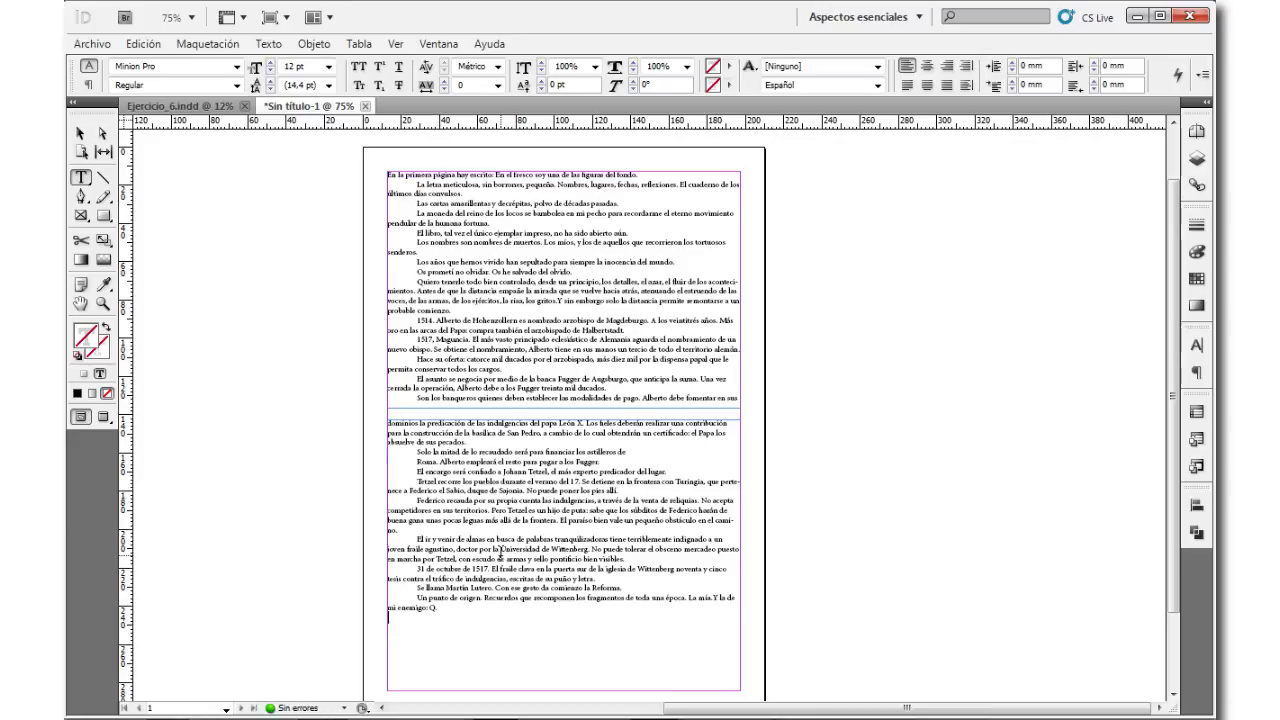
scroll(496, 557, down, 1)
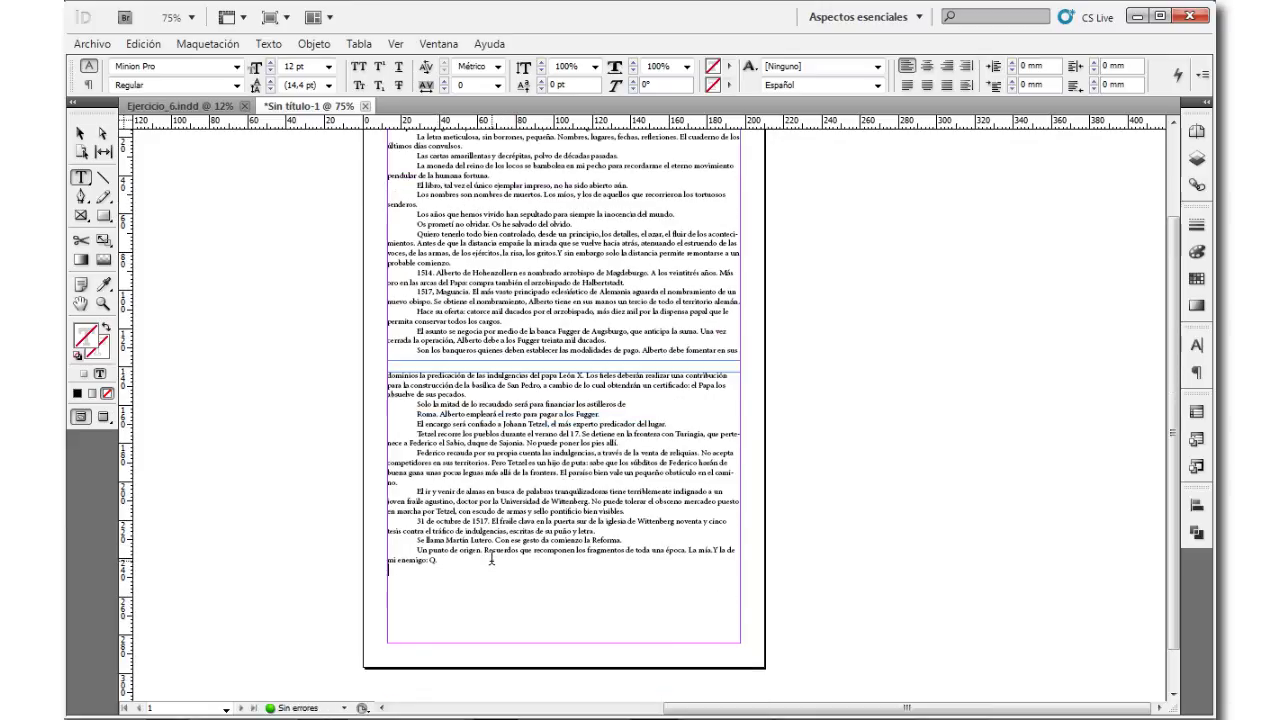
Step: Insert five paragraph breaks inside the word "últimos" in the upper frame's second paragraph to push text into the lower frame
scroll(491, 560, up, 2)
click(398, 241)
key(Return)
key(Return)
key(Return)
key(Return)
key(Return)
scroll(540, 328, down, 1)
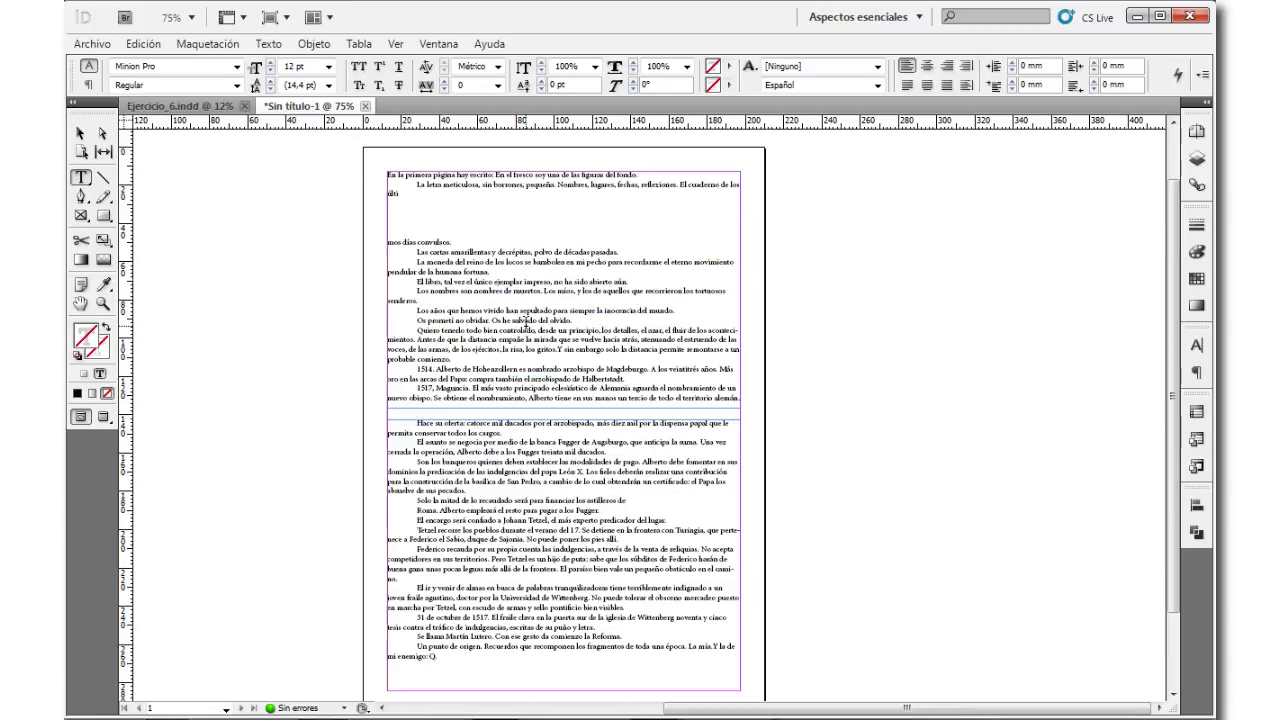
Step: Delete the empty paragraphs inserted before the "días convulsos" line in the upper frame
key(Delete)
key(Delete)
key(BackSpace)
key(BackSpace)
key(BackSpace)
key(BackSpace)
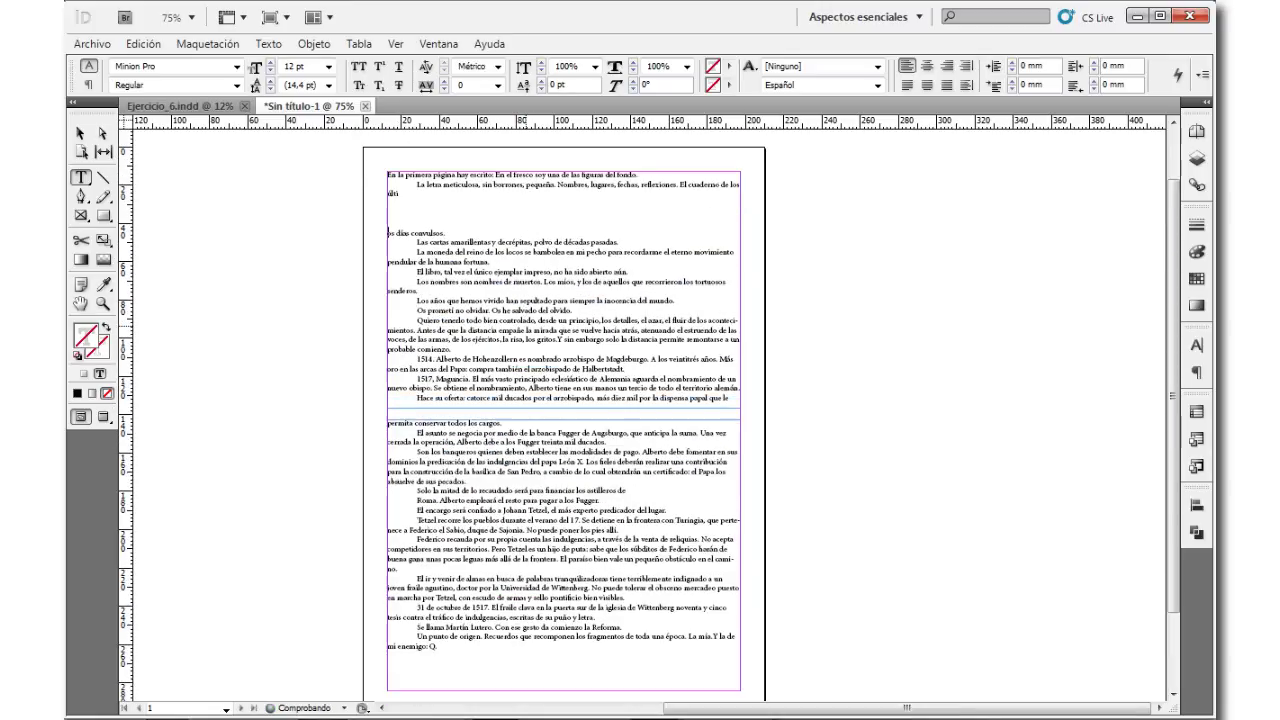
Step: Select the lower linked text frame and delete it, keeping the upper frame
click(81, 134)
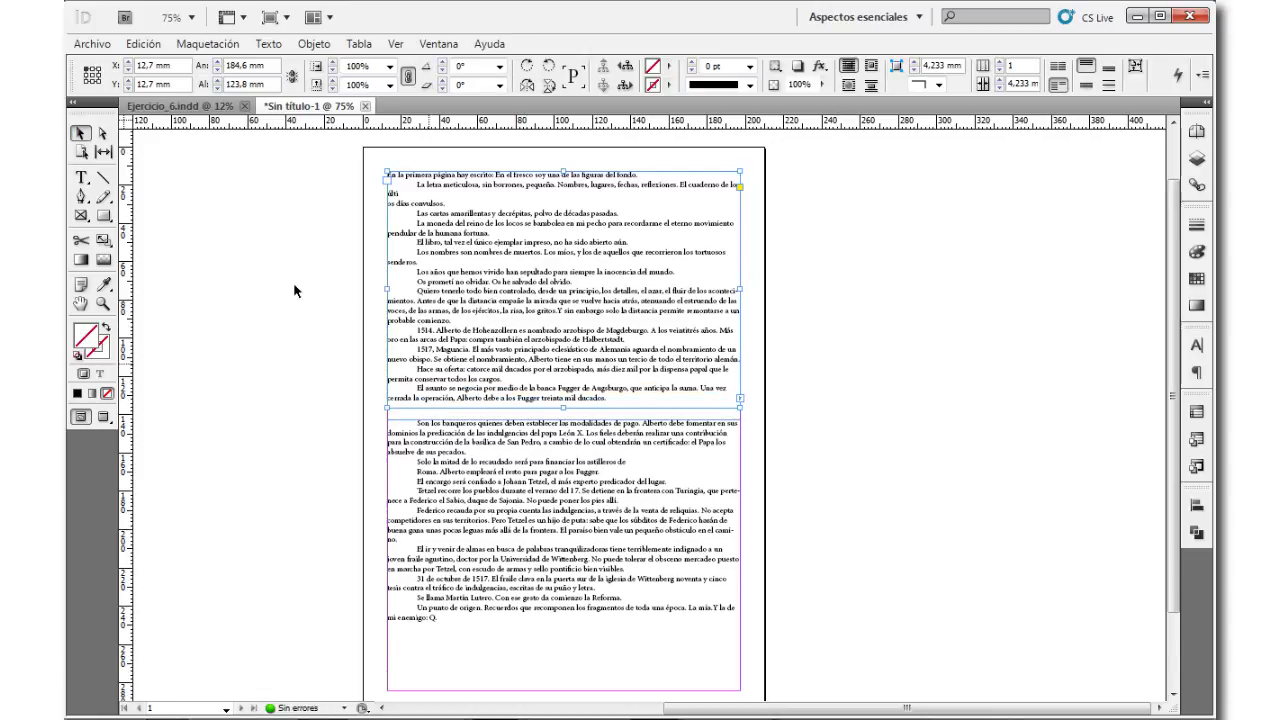
shift+click(690, 594)
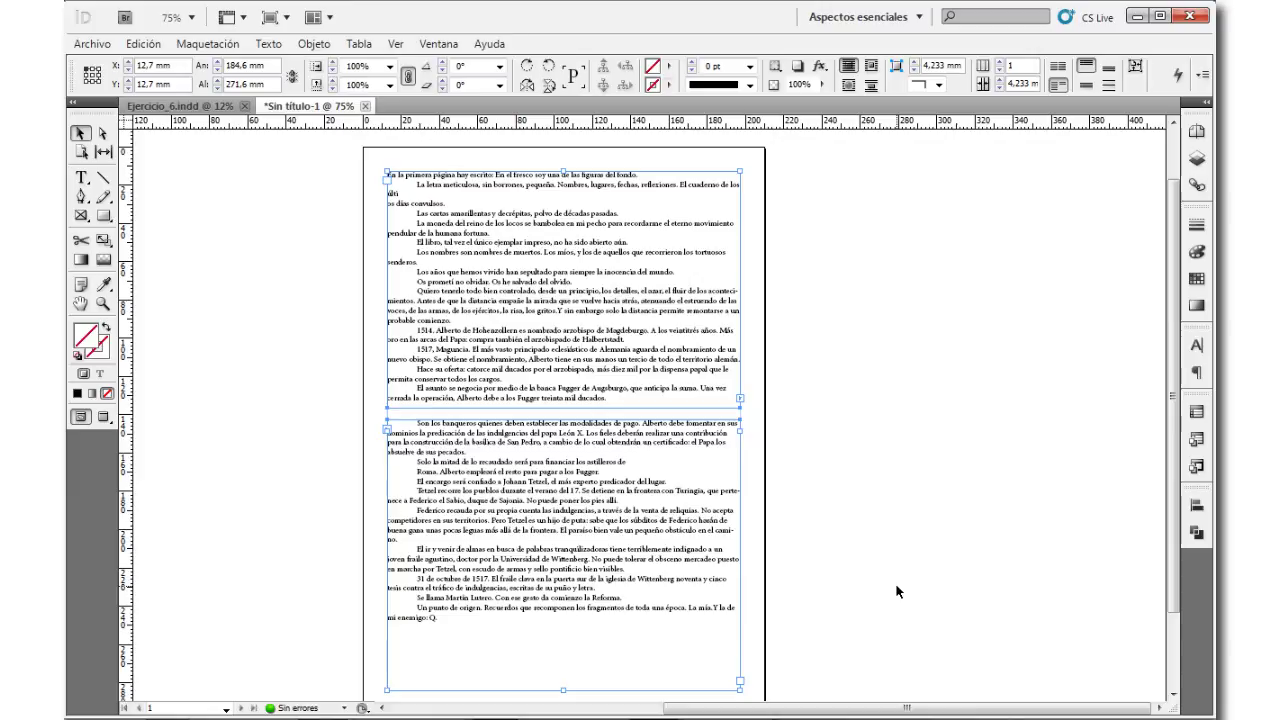
click(854, 505)
click(700, 545)
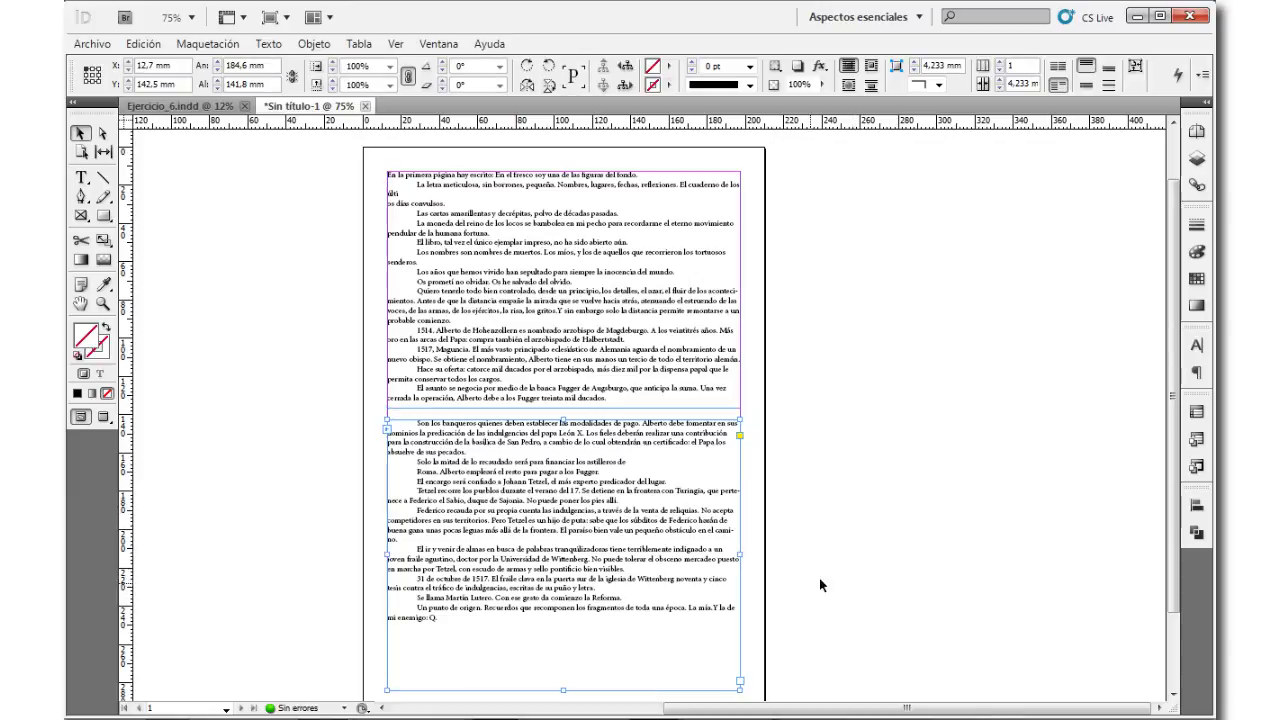
scroll(694, 527, up, 2)
key(Delete)
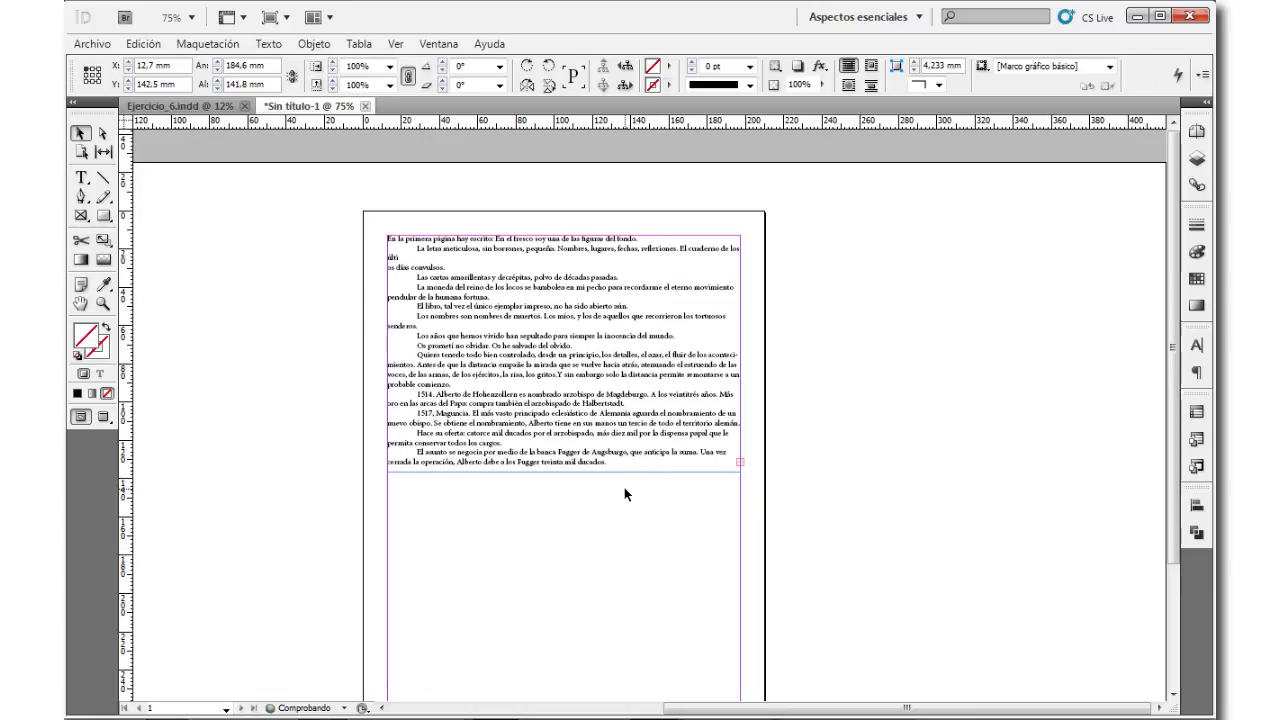
Step: Resize the remaining text frame to about 190.3 × 113.5 mm from its upper-left corner and restore it to 184.6 × 123.8 mm
click(631, 391)
mouse_move(387, 235)
mouse_down()
mouse_move(500, 272)
mouse_move(555, 328)
mouse_move(378, 255)
mouse_up()
drag(745, 252, 657, 298)
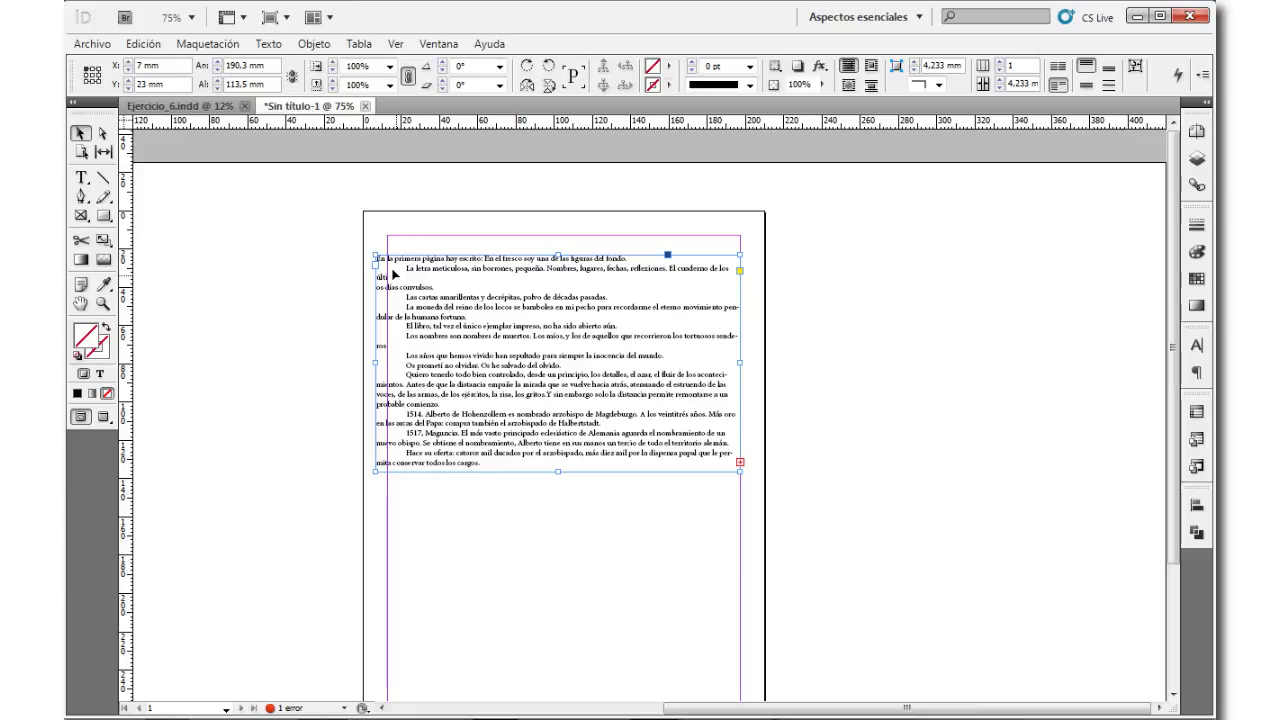
mouse_move(373, 256)
mouse_down()
mouse_move(651, 358)
mouse_move(457, 260)
mouse_move(669, 386)
mouse_move(387, 236)
mouse_up()
Step: Scale the text frame together with its text to about 388.6 × 228.1 mm from its upper-left corner
click(102, 244)
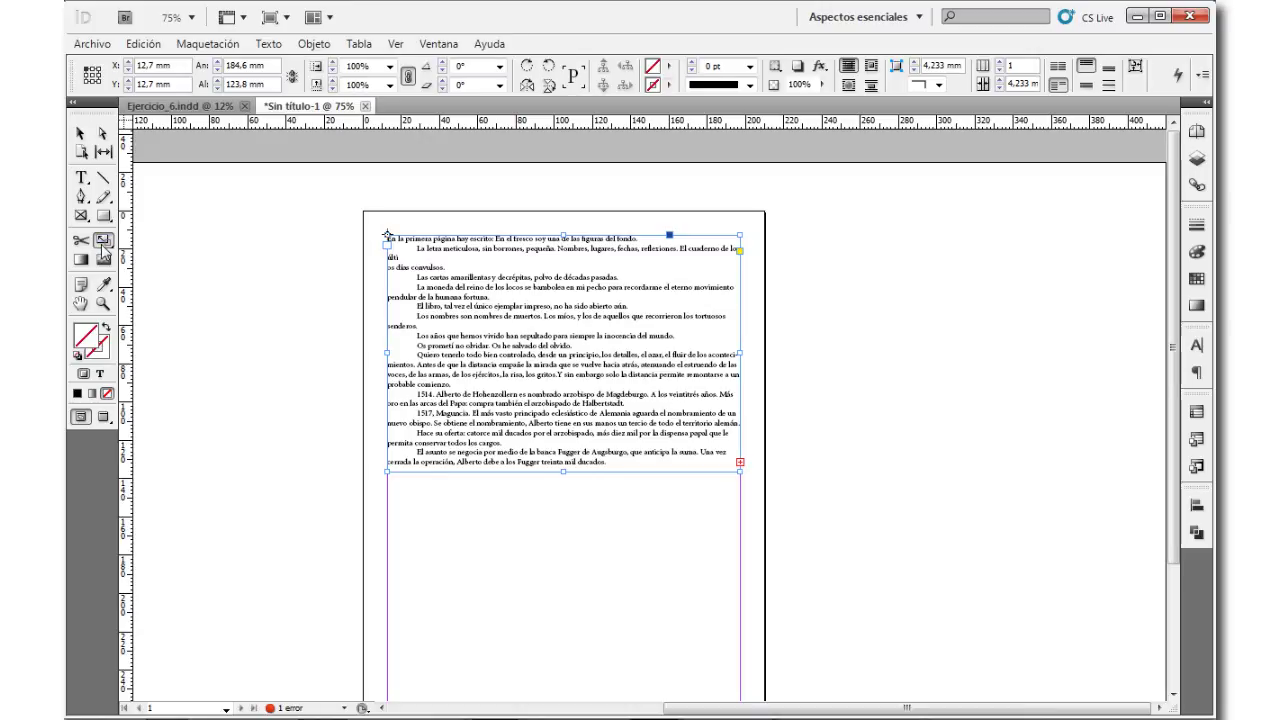
drag(384, 476, 387, 612)
drag(740, 425, 1131, 450)
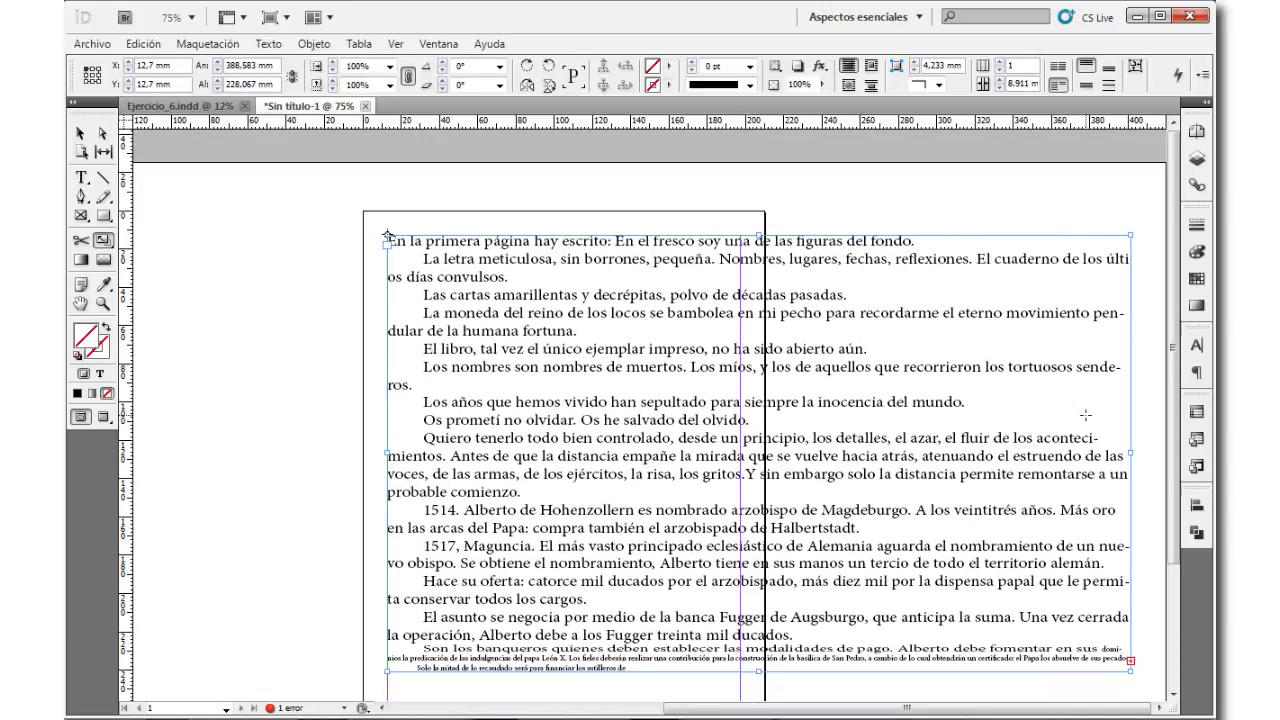
Step: Select the scaled text frame and delete it from the page
click(80, 135)
scroll(337, 240, down, 1)
drag(302, 298, 930, 645)
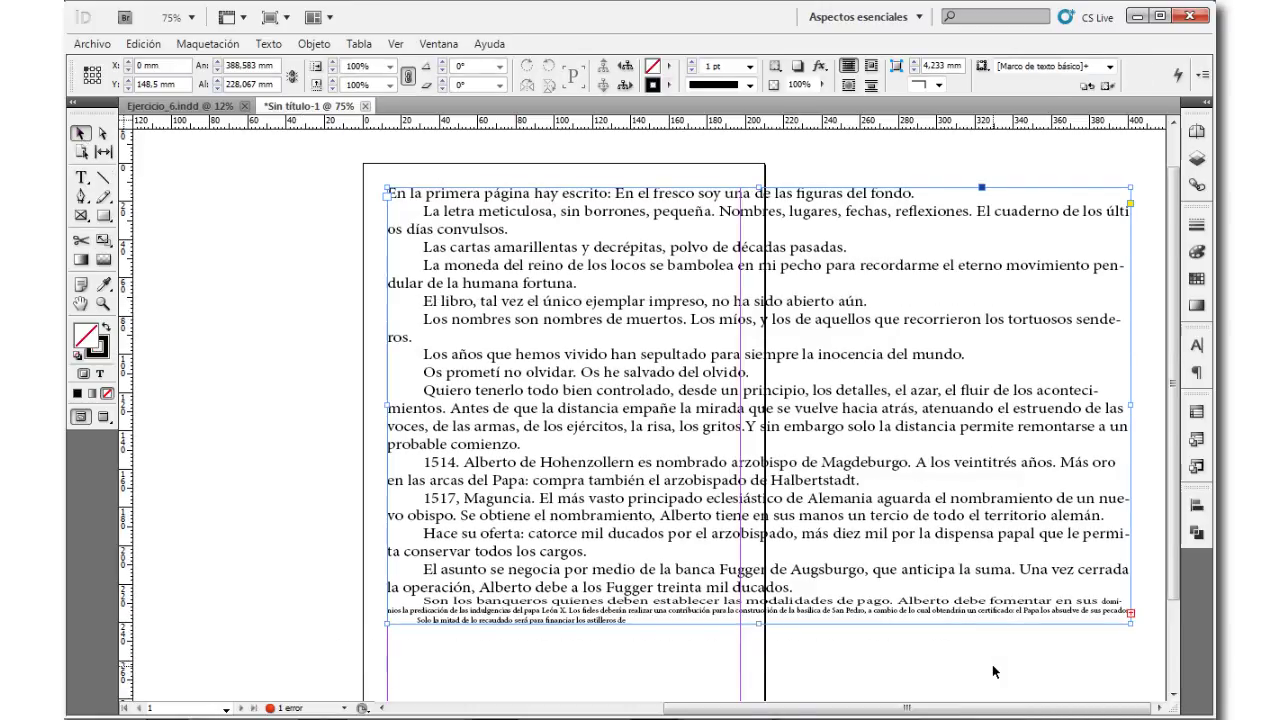
key(Delete)
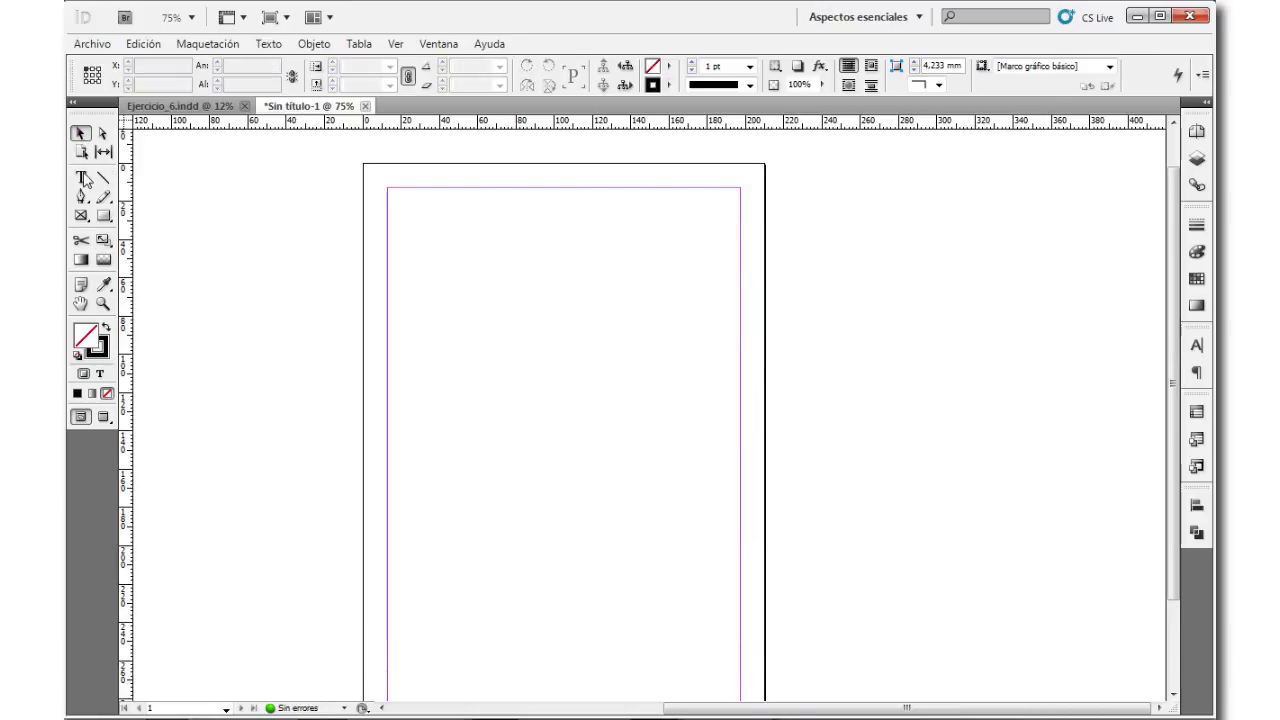
Step: Draw an open S-shaped curved path about 138.7 × 166.1 mm with the Pen tool inside the page margins
click(82, 178)
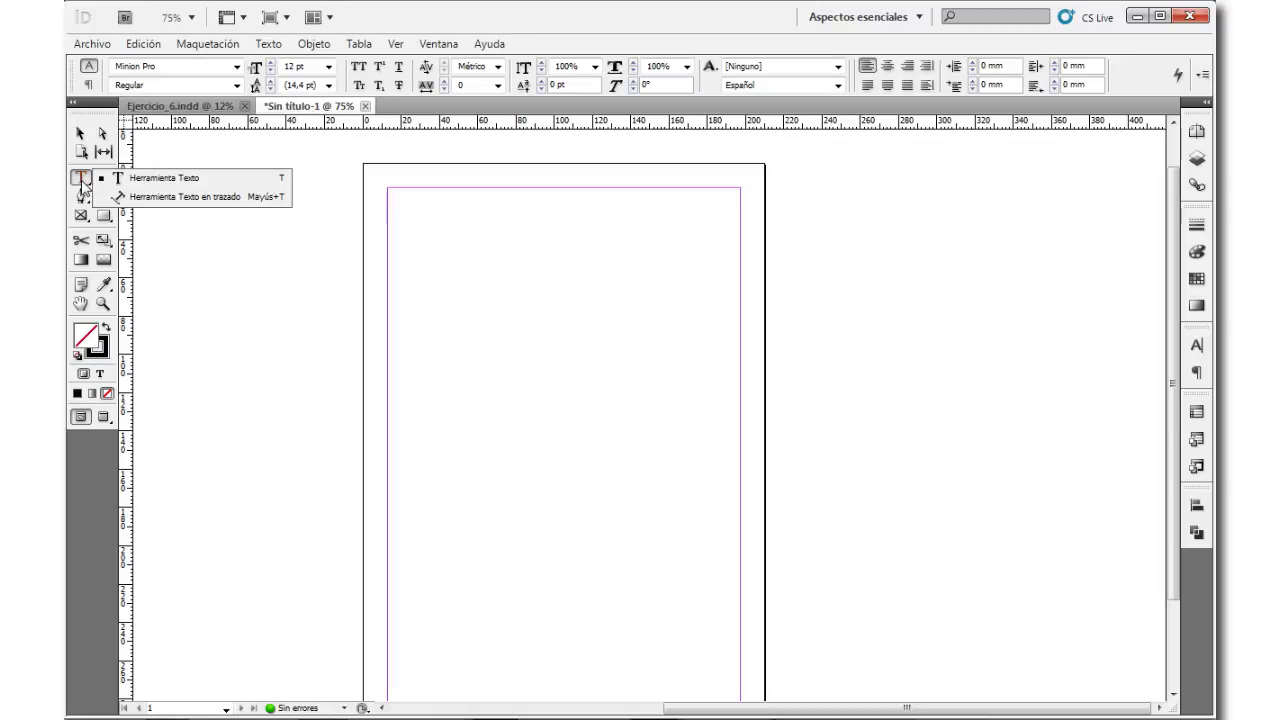
click(181, 197)
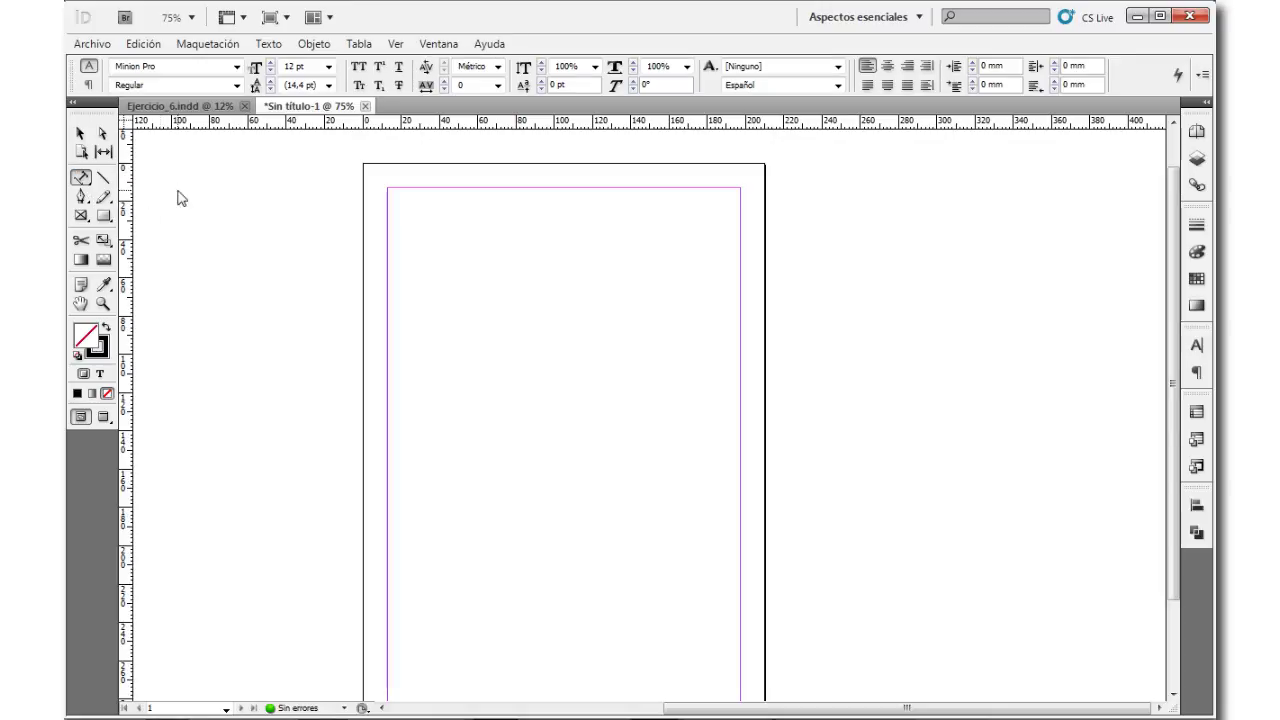
click(82, 196)
click(406, 244)
drag(579, 257, 619, 326)
drag(555, 374, 509, 389)
drag(440, 466, 449, 537)
drag(572, 540, 693, 484)
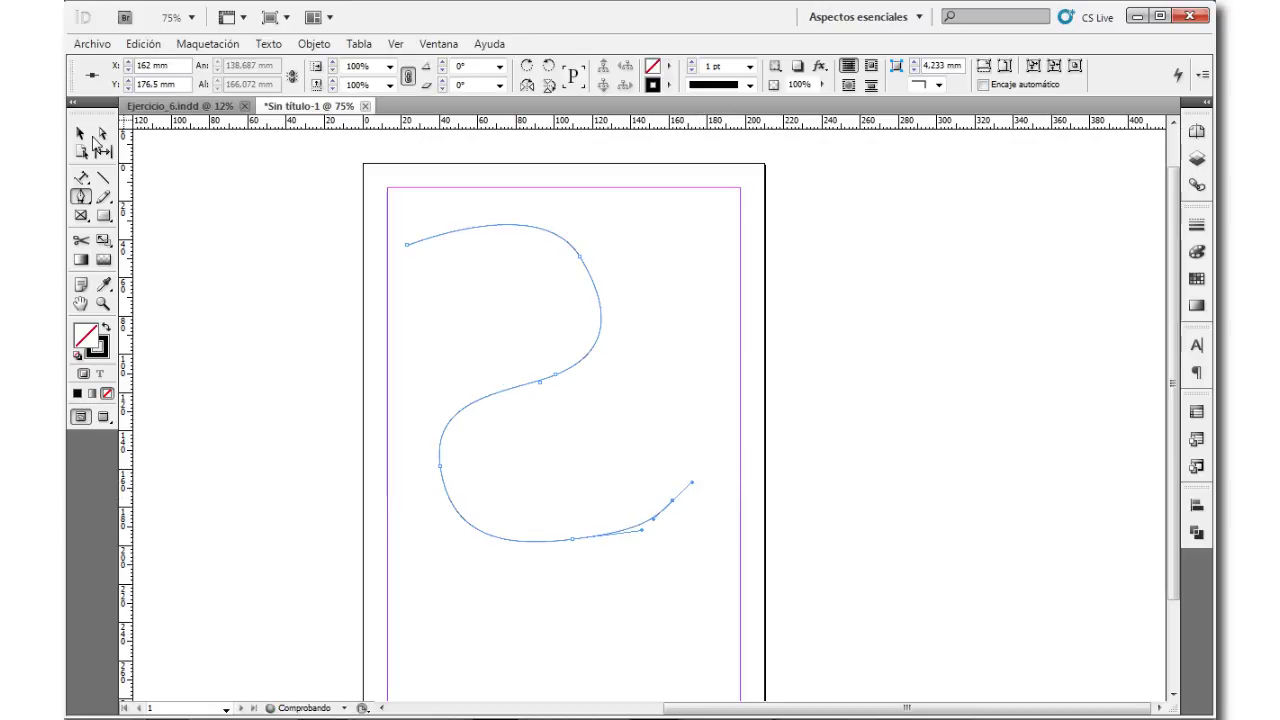
Step: Paste the copied text onto the S-shaped path from its upper starting point with the Type on a Path tool, and select the path as an object
click(81, 177)
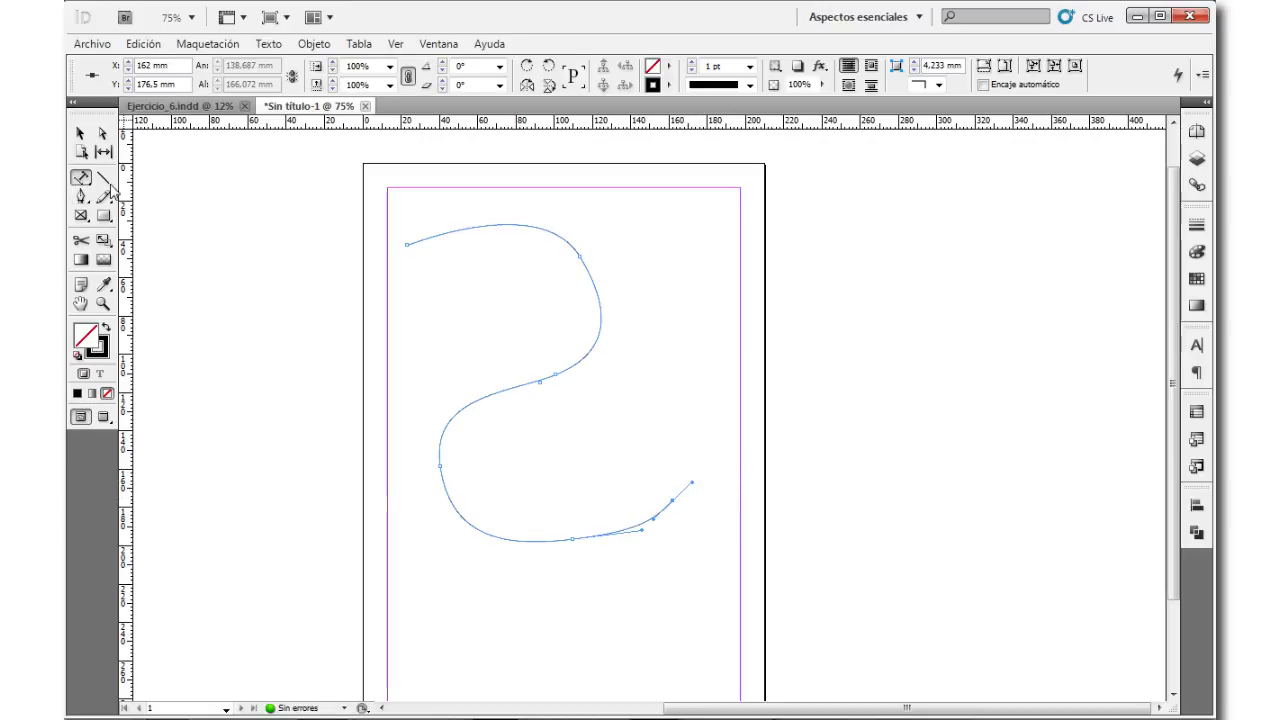
click(410, 239)
key(ctrl+v)
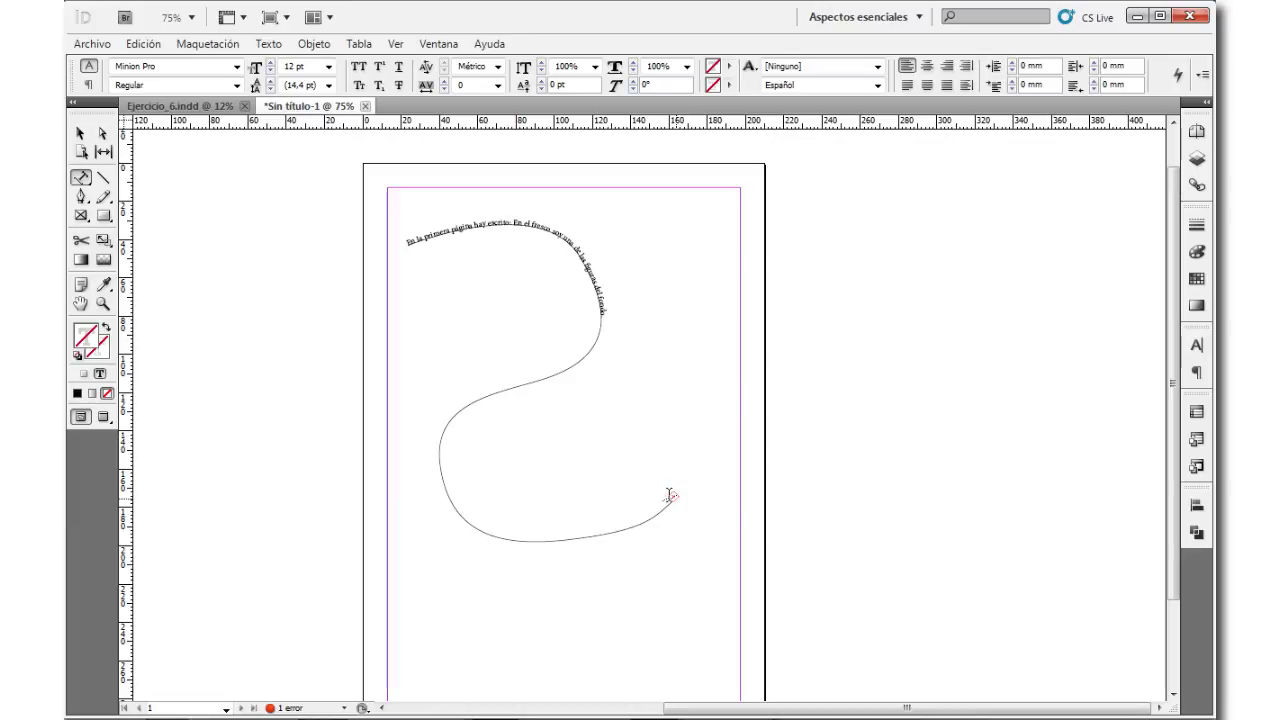
click(81, 138)
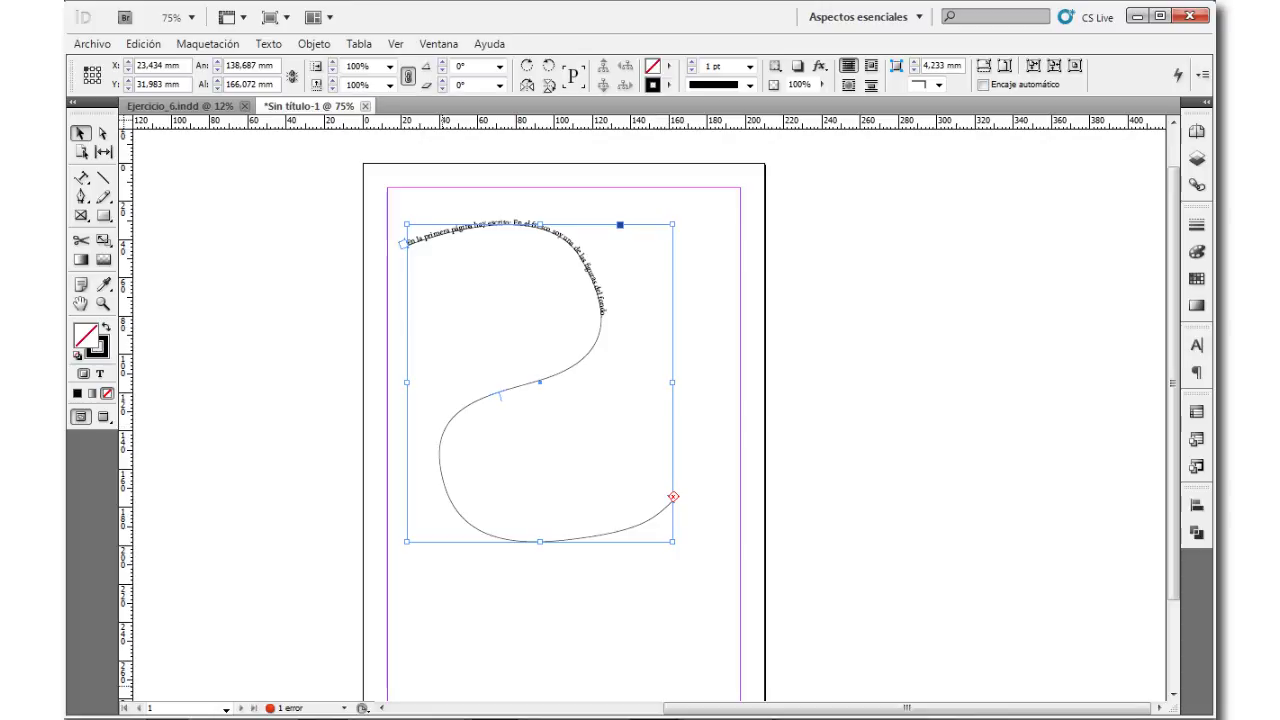
Step: Examine the TEXTO error category in the preflight check (Comprobación preliminar), close the check and deselect the path
double_click(294, 709)
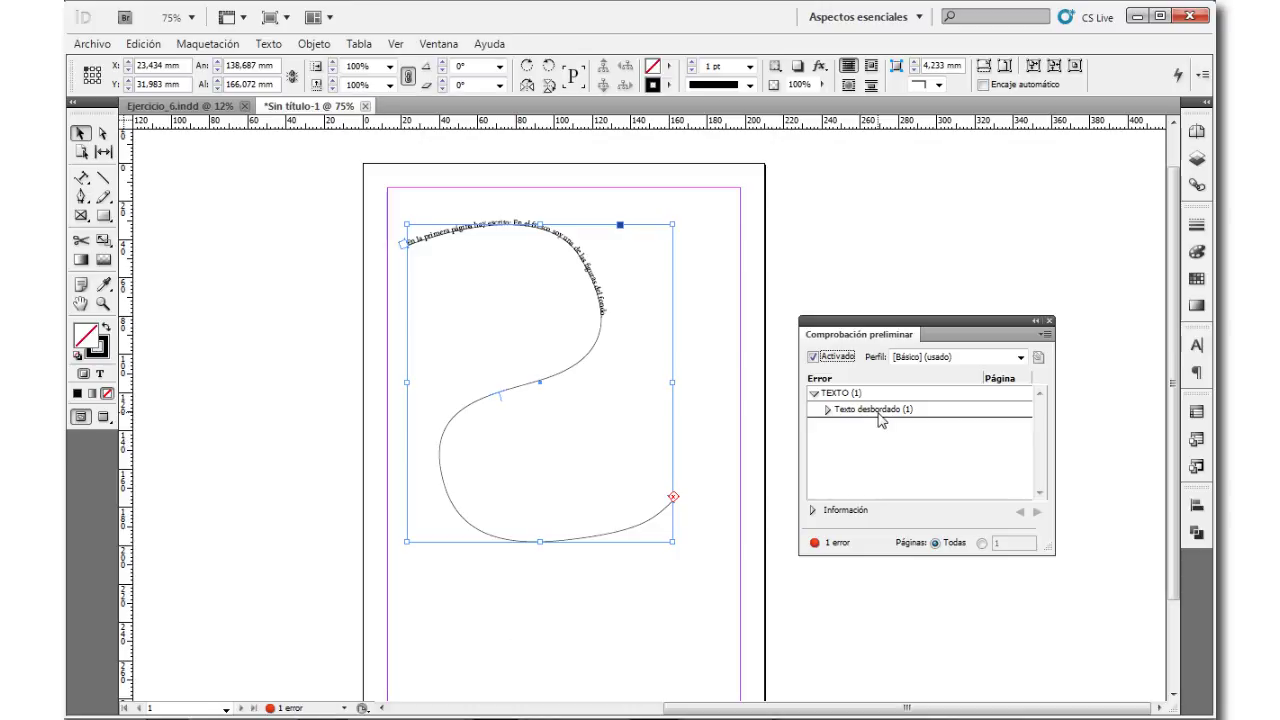
double_click(840, 394)
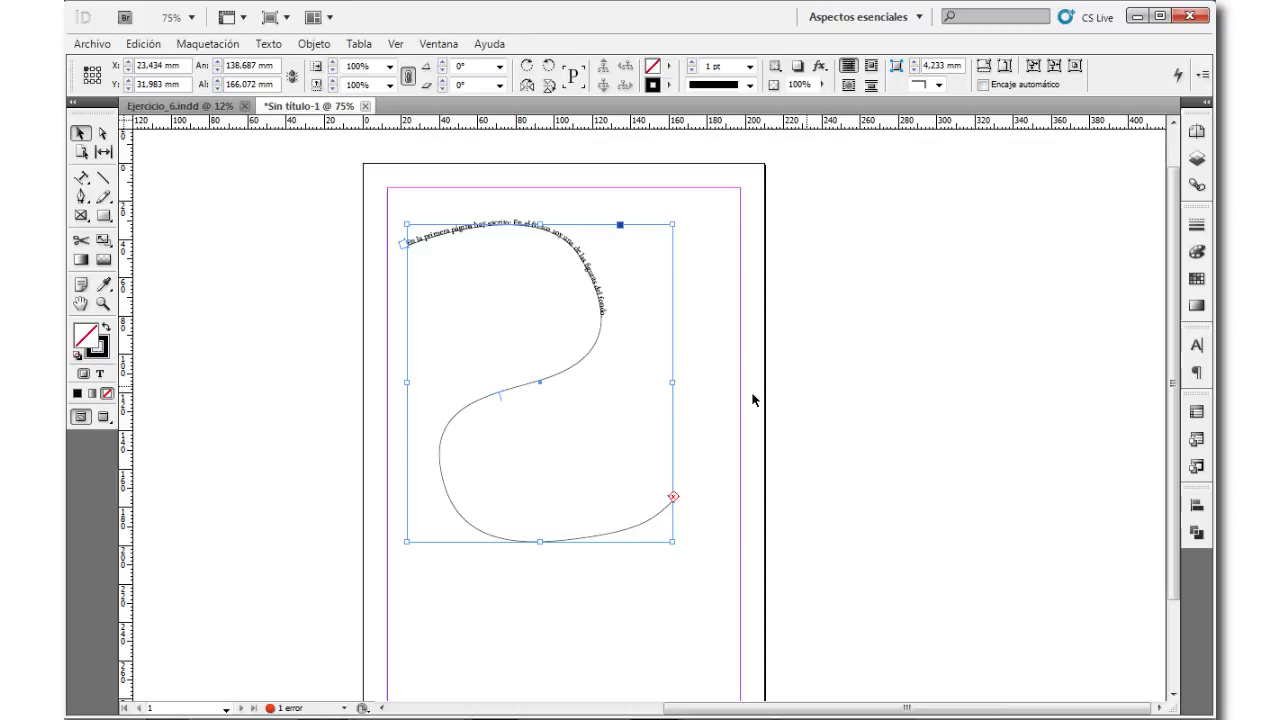
click(837, 357)
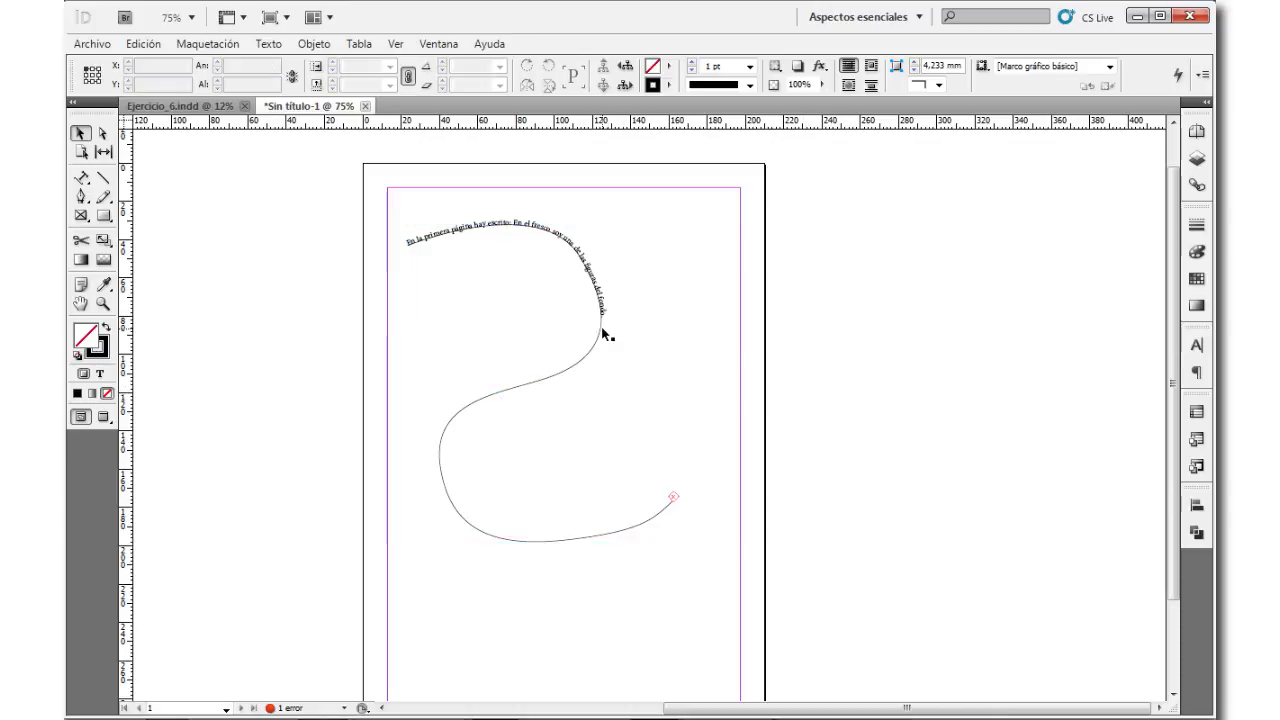